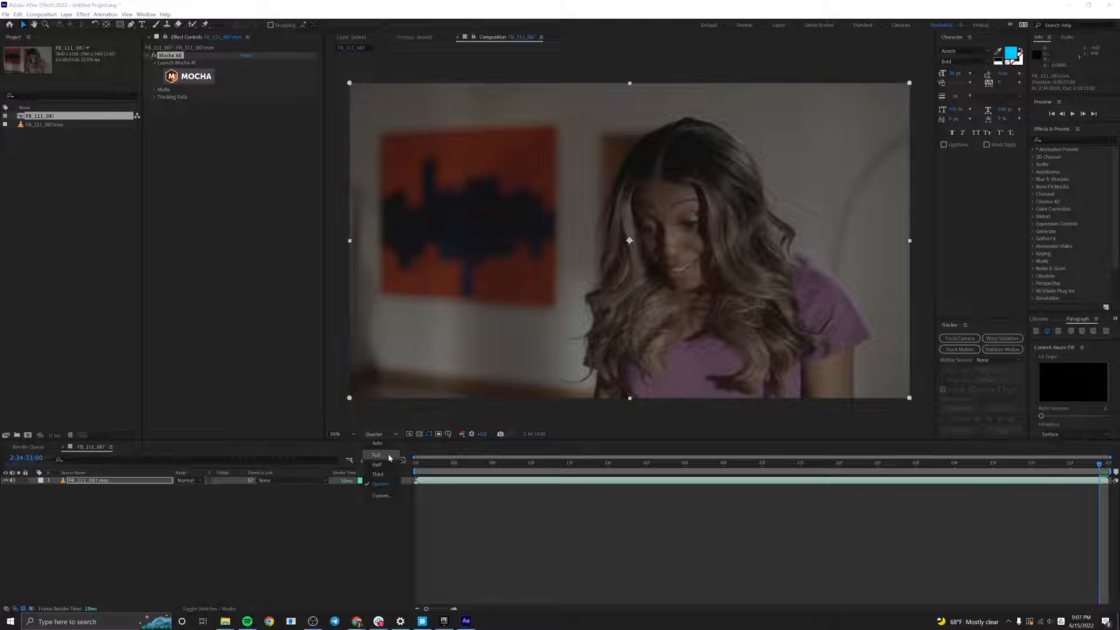
Set the composition preview resolution to Full and launch Mocha AE for the footage.
left_click(376, 459)
left_click(188, 76)
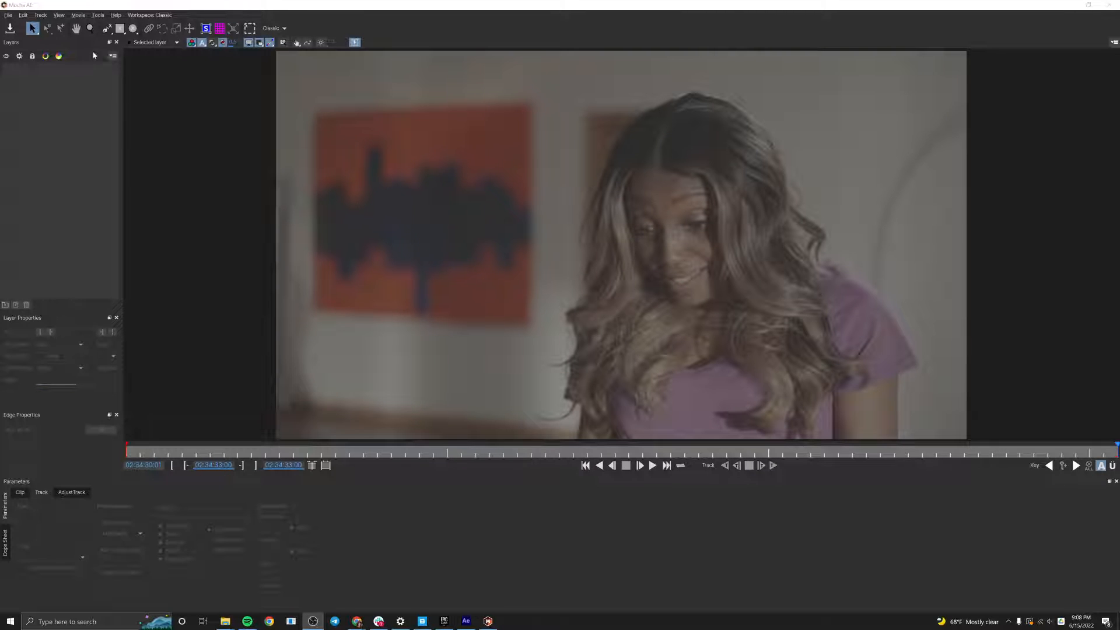
Draw a closed X-Spline around the painting wall and the wall on the far side, leaving the woman outside the shape.
left_click(106, 28)
left_click(298, 70)
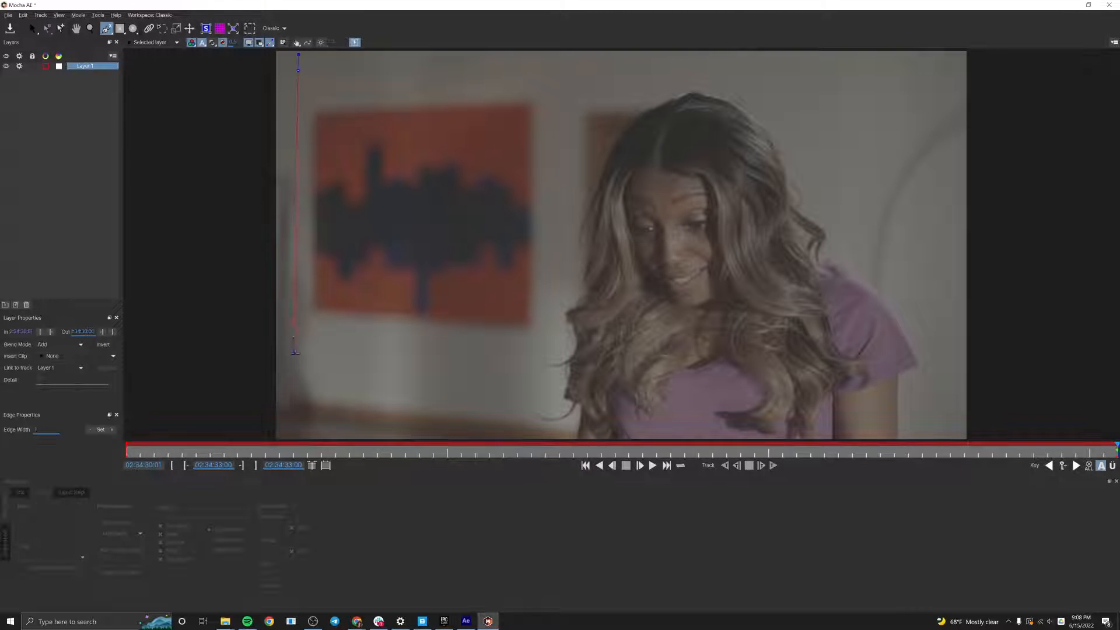
left_click(296, 400)
left_click(500, 412)
left_click(498, 424)
left_click(564, 68)
left_click(764, 78)
left_click(870, 238)
left_click(959, 401)
left_click(1036, 377)
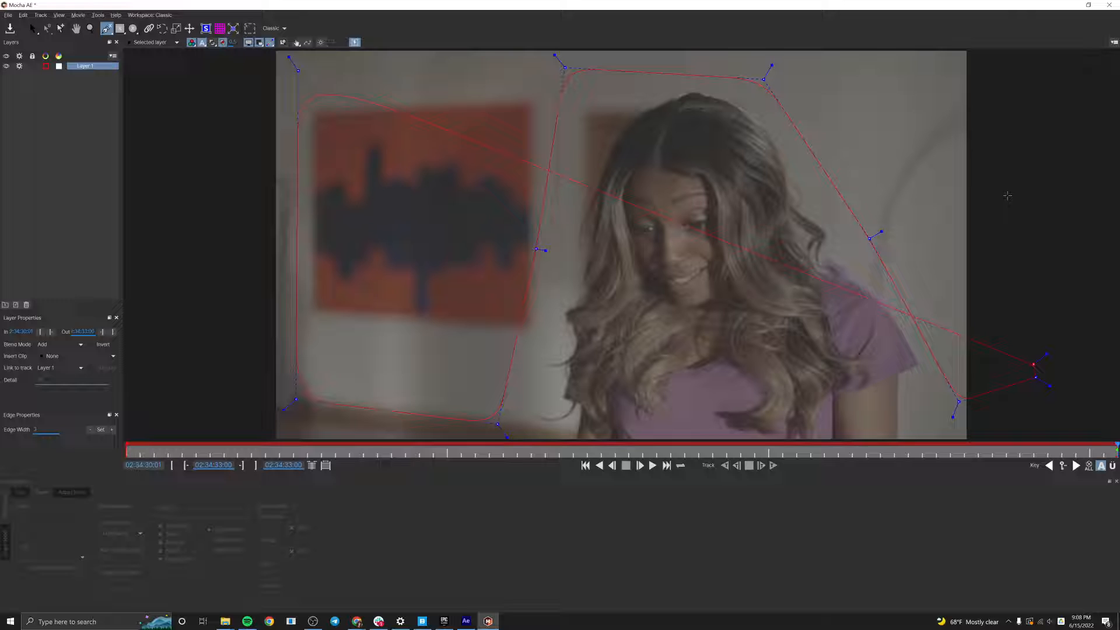
left_click(1000, 54)
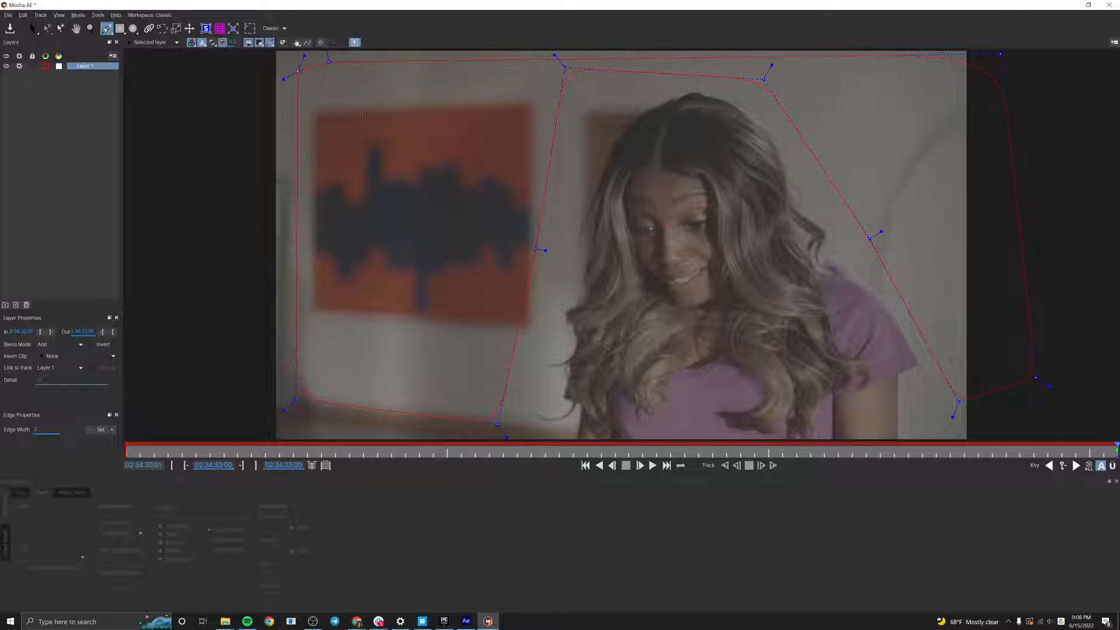
Reshape the spline's painting side, adjusting its upper corner and pulling both lower corners out to the bottom edge of the frame.
key("z")
left_click_drag(484, 120, 379, 159)
left_click(215, 44)
key("x")
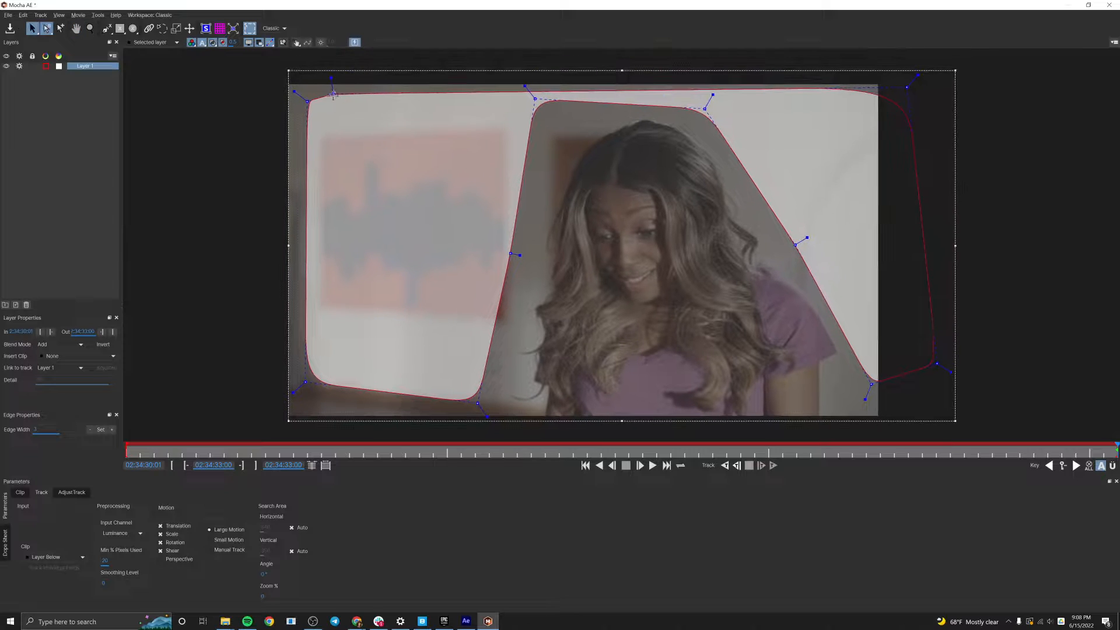
left_click_drag(332, 93, 343, 88)
key("x")
left_click_drag(455, 292, 442, 234)
left_click_drag(293, 325, 272, 361)
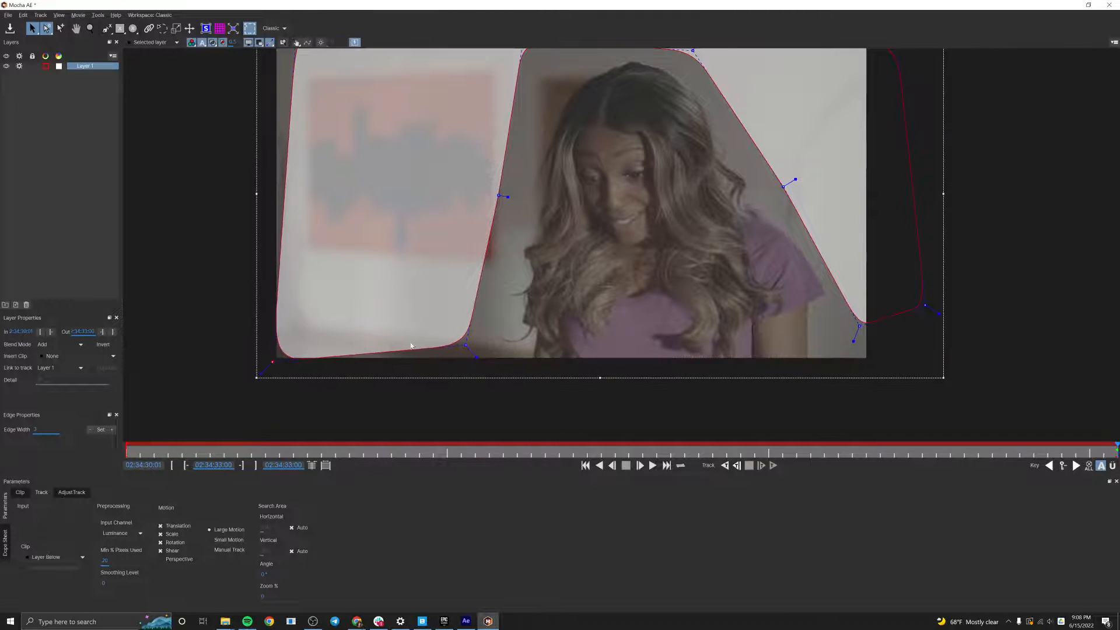
left_click_drag(465, 345, 441, 375)
Lower the spline's bottom corners beside the woman's arm and move the middle point away from her hair and shoulder.
key("x")
key("z")
left_click_drag(435, 329, 714, 346)
left_click_drag(778, 365, 777, 386)
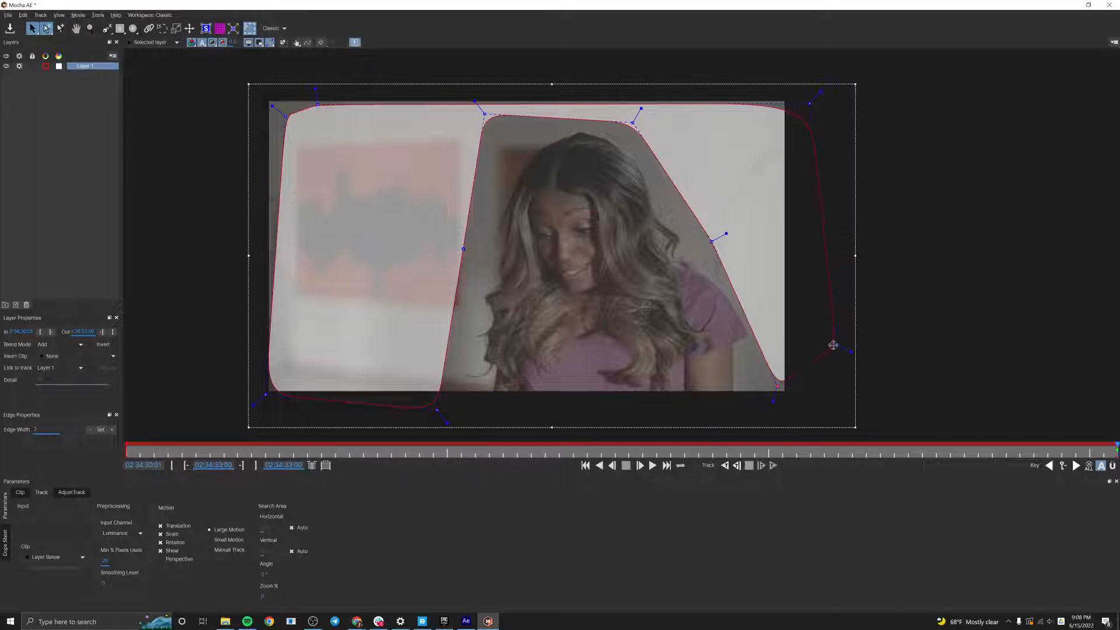
left_click_drag(833, 345, 847, 356)
left_click_drag(712, 241, 731, 229)
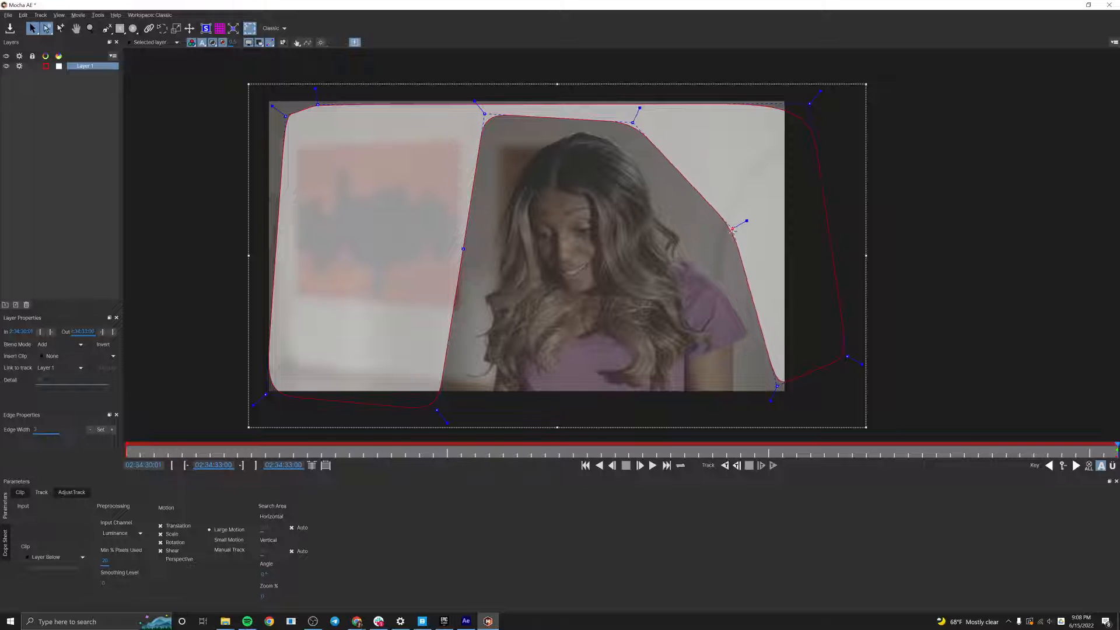
left_click(278, 30)
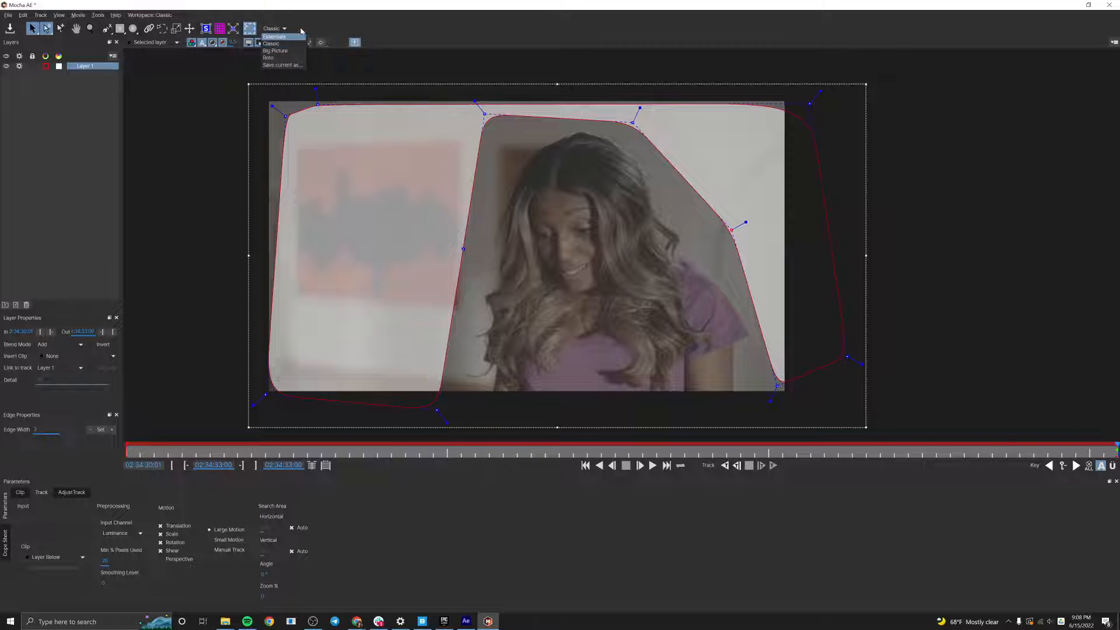
left_click(305, 31)
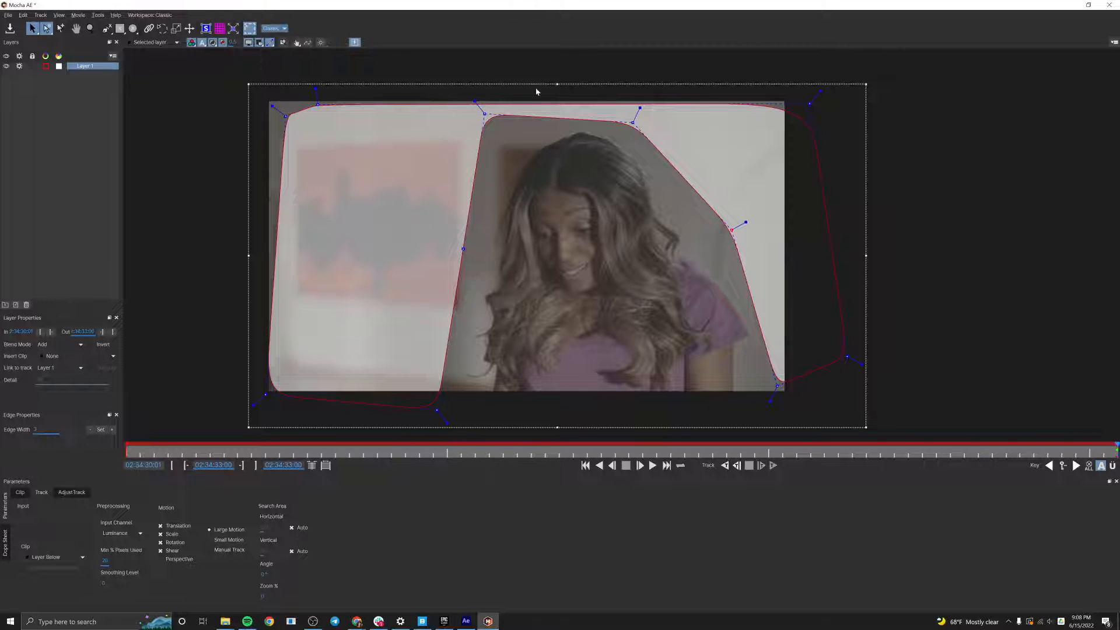
Track the wall layer backward and, near the clip's start, move the middle spline point off the woman's shoulder.
left_click(724, 465)
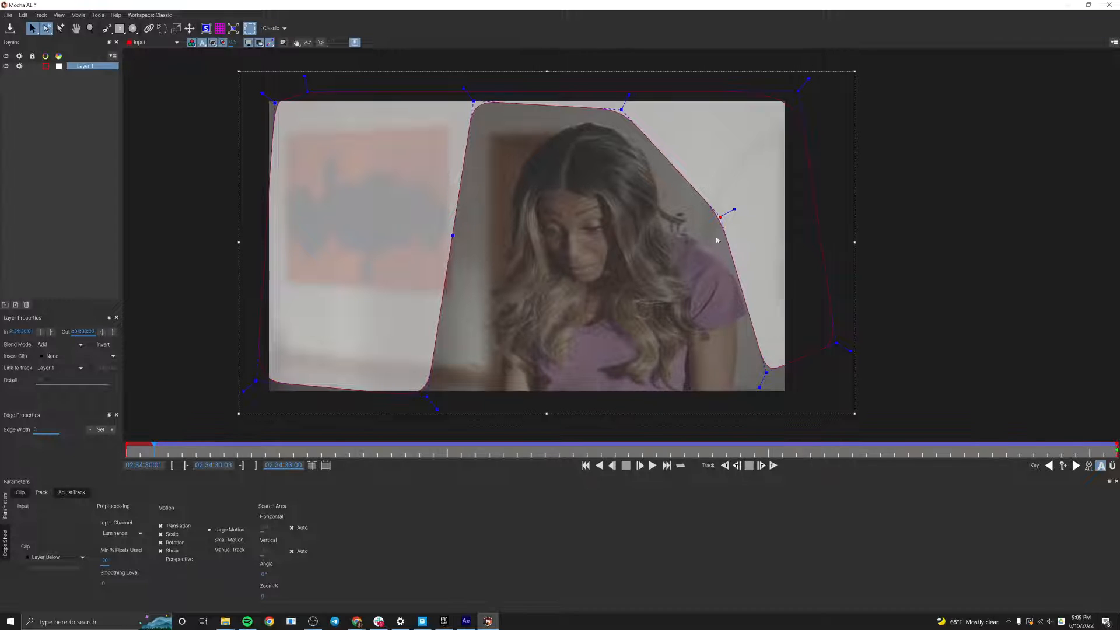
left_click_drag(722, 217, 759, 303)
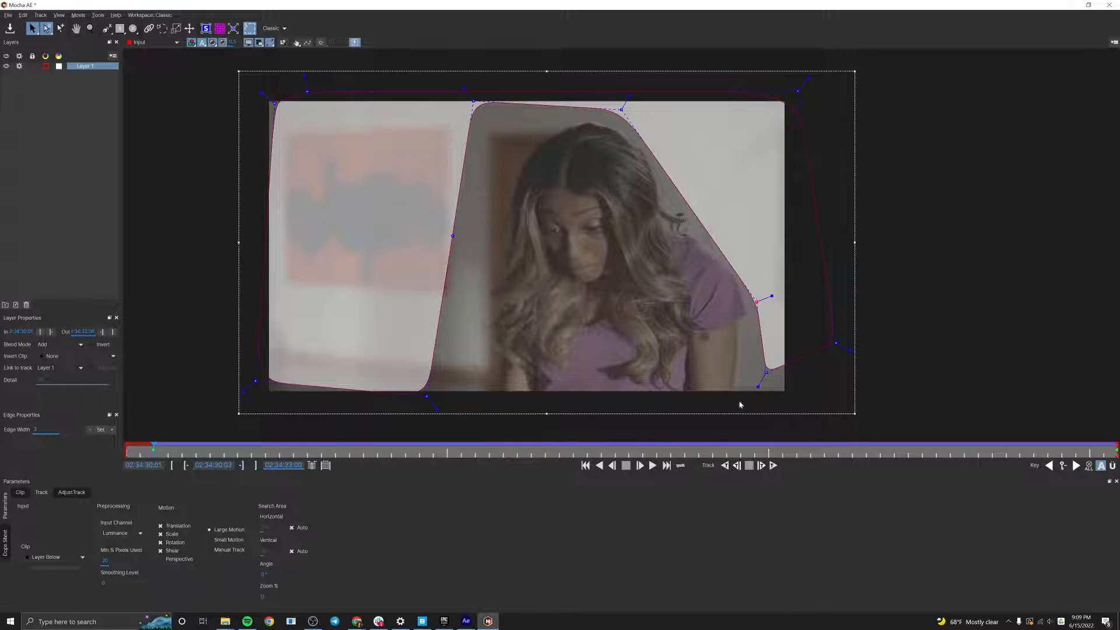
Re-track the adjusted layer briefly forward and backward to the first frame, finishing with the playhead at the clip's start.
left_click(773, 465)
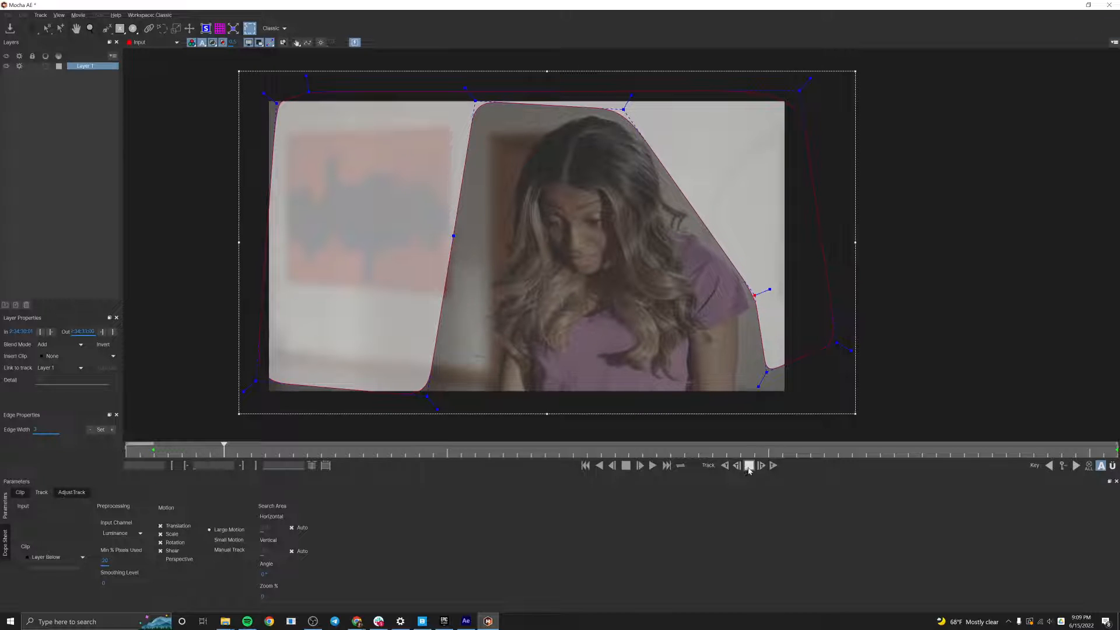
left_click(749, 465)
key("Left")
key("Left")
key("Left")
key("Left")
key("Left")
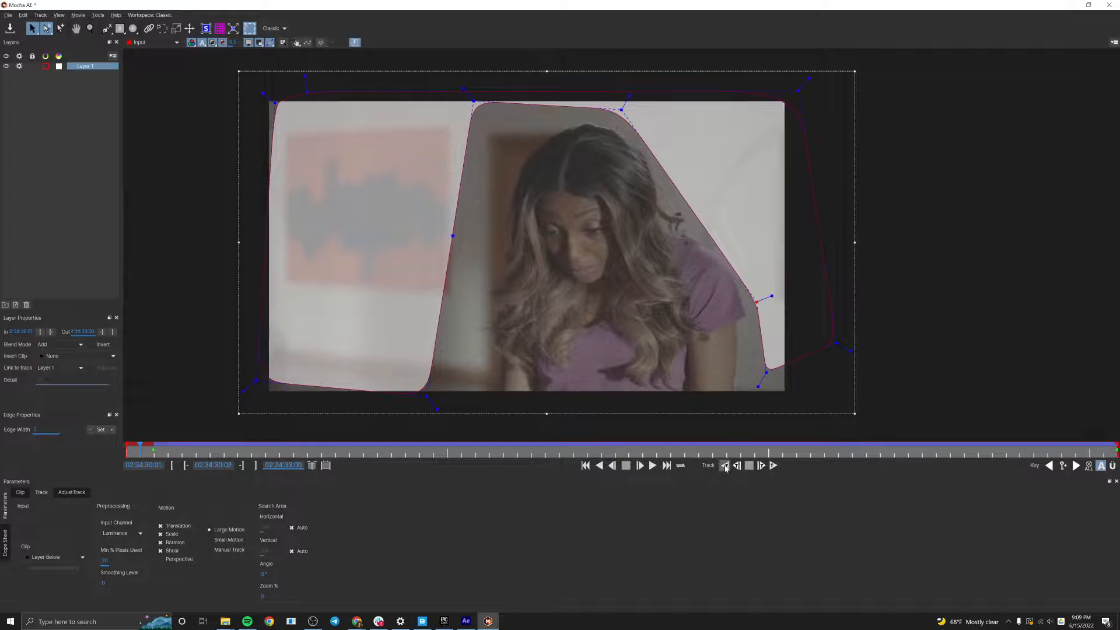
left_click(725, 465)
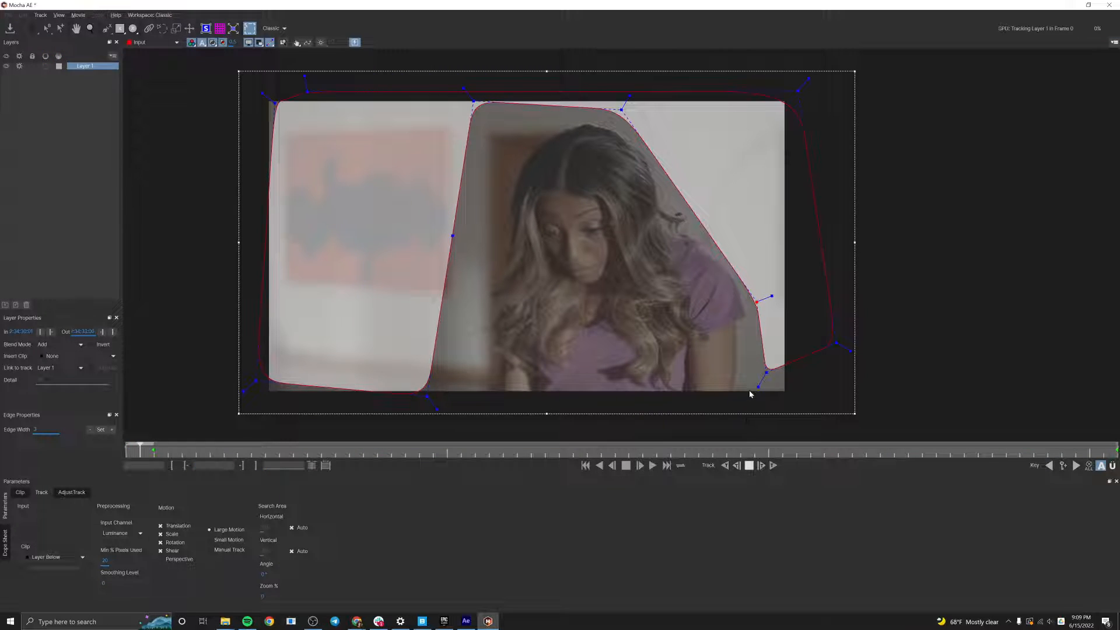
left_click(774, 465)
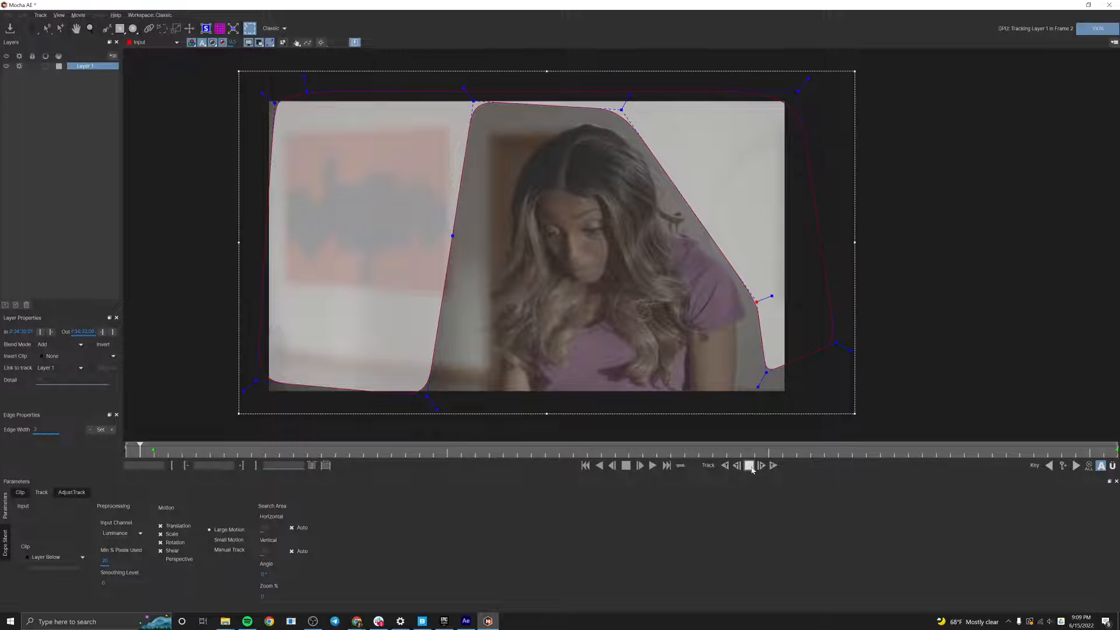
left_click_drag(169, 449, 65, 437)
Show the planar surface and scrub through the clip to check how it follows the tracked wall.
left_click(206, 28)
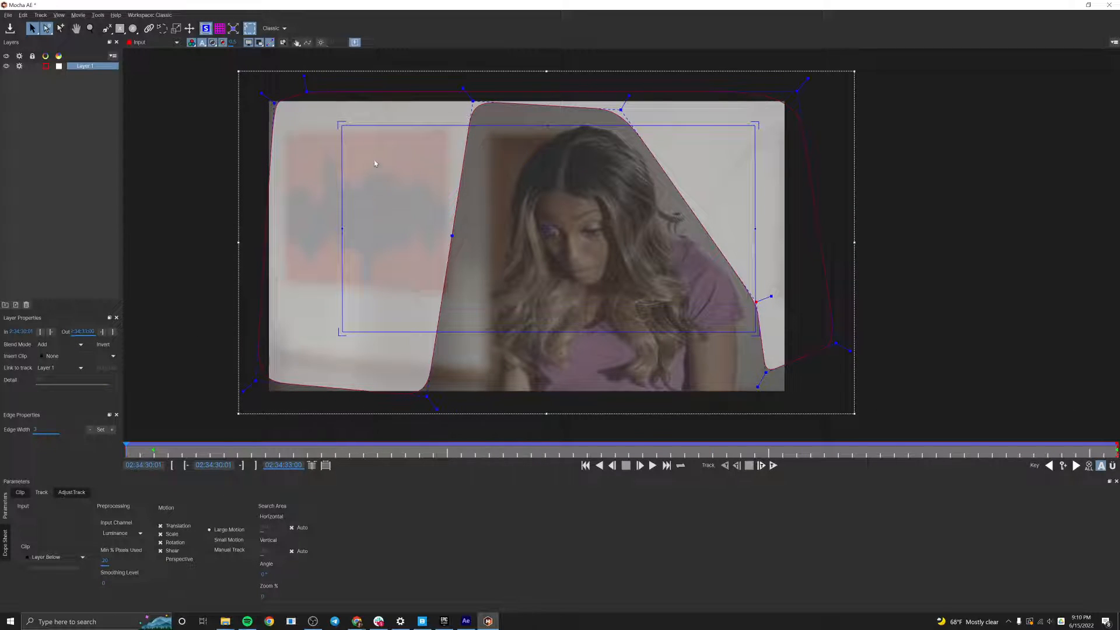
left_click(185, 448)
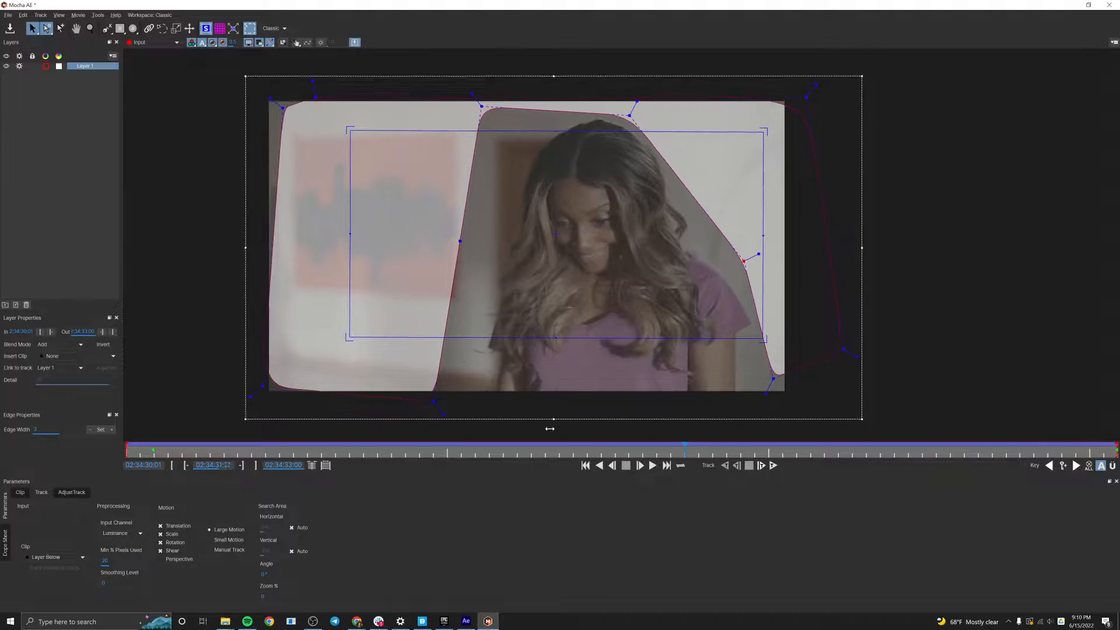
left_click_drag(74, 413, 1076, 416)
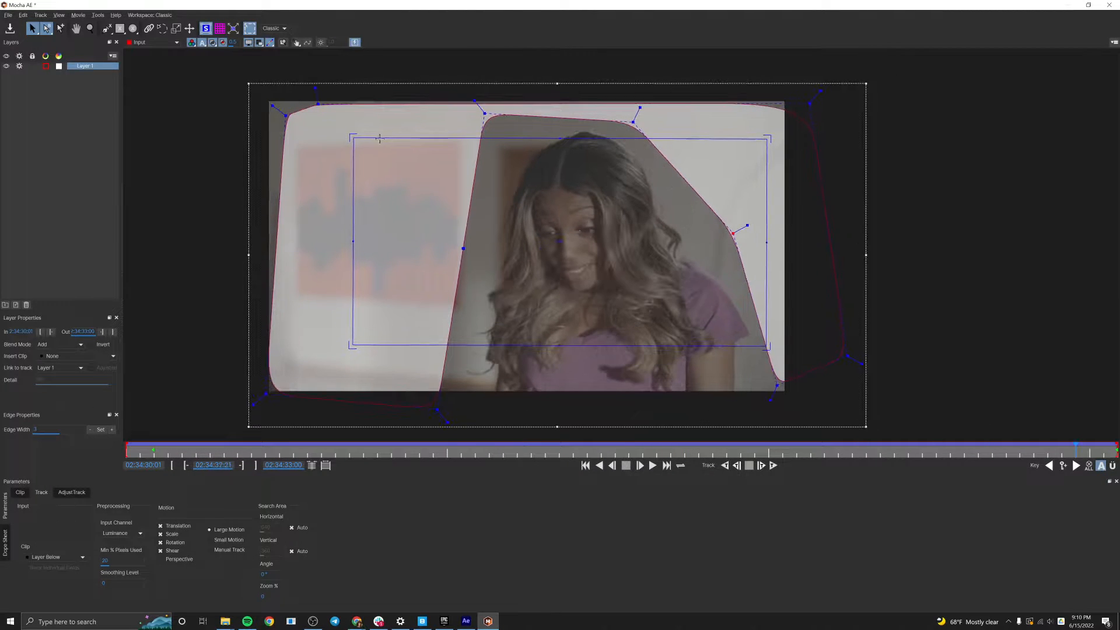
Move the planar surface's four corners into an upright rectangle over the wall behind the woman, extending below the frame.
left_click_drag(354, 138, 595, 142)
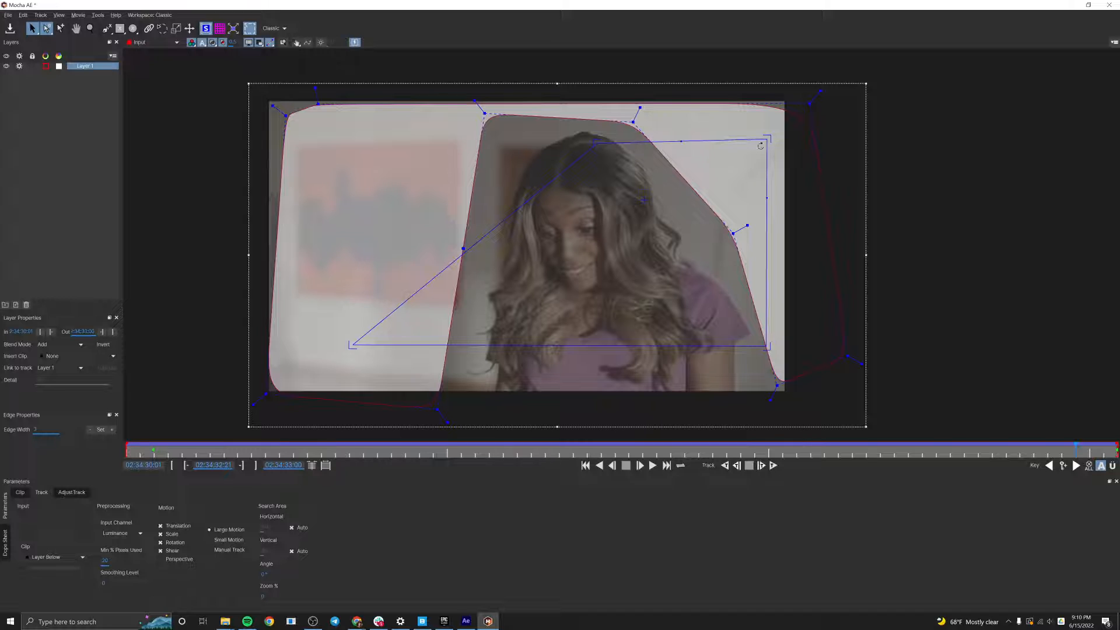
left_click_drag(761, 146, 751, 145)
left_click_drag(768, 346, 725, 437)
left_click_drag(351, 346, 584, 435)
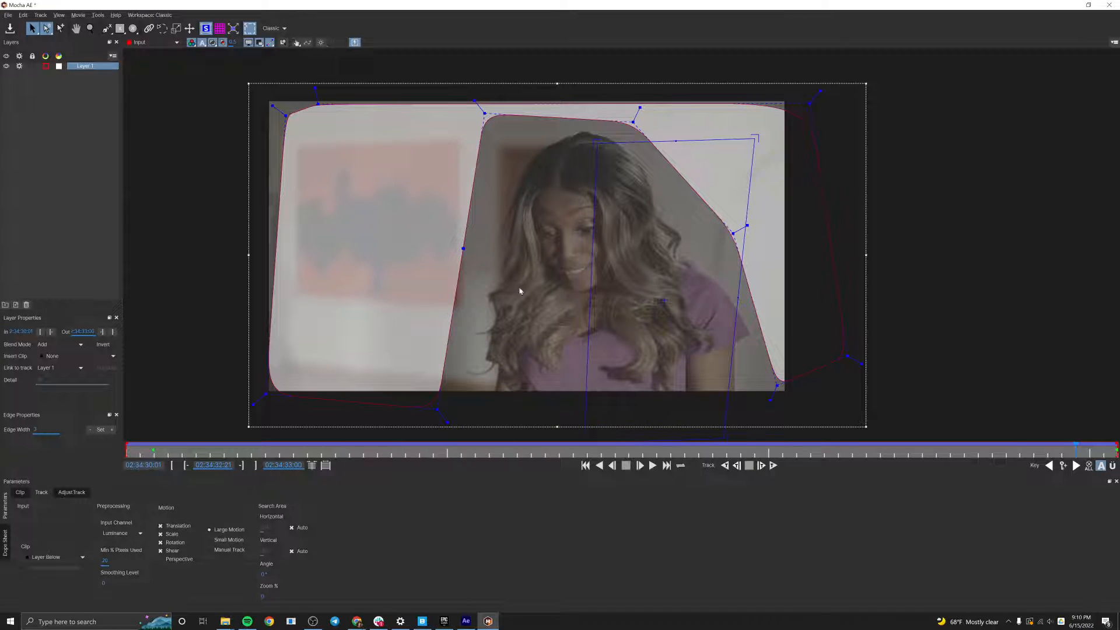
left_click_drag(756, 137, 753, 155)
left_click_drag(602, 149, 590, 148)
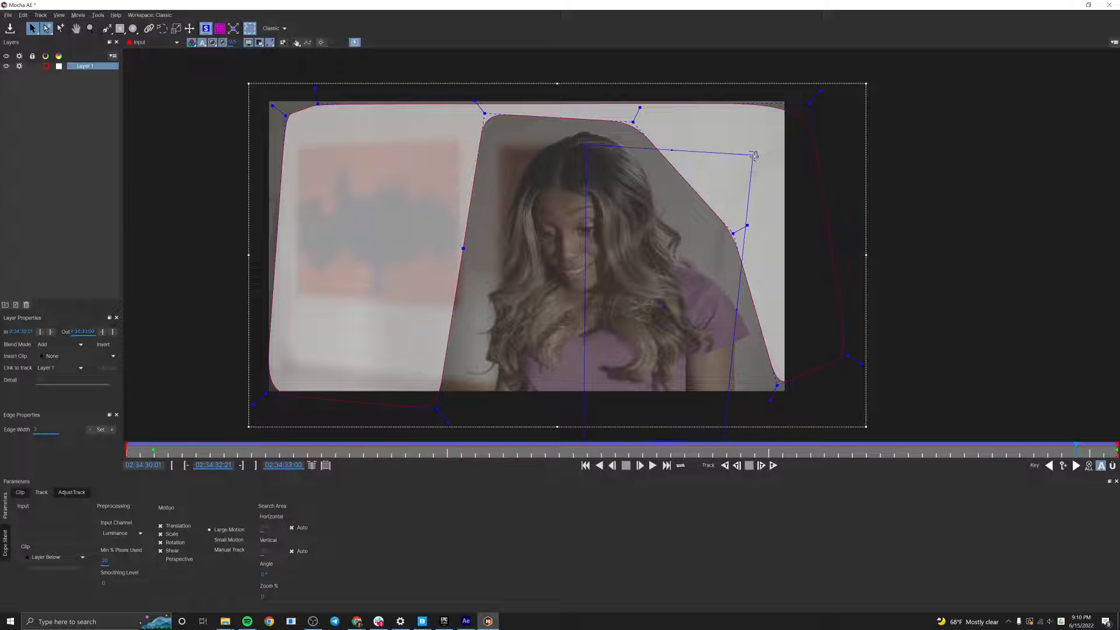
left_click_drag(755, 155, 754, 144)
left_click_drag(738, 251, 736, 217)
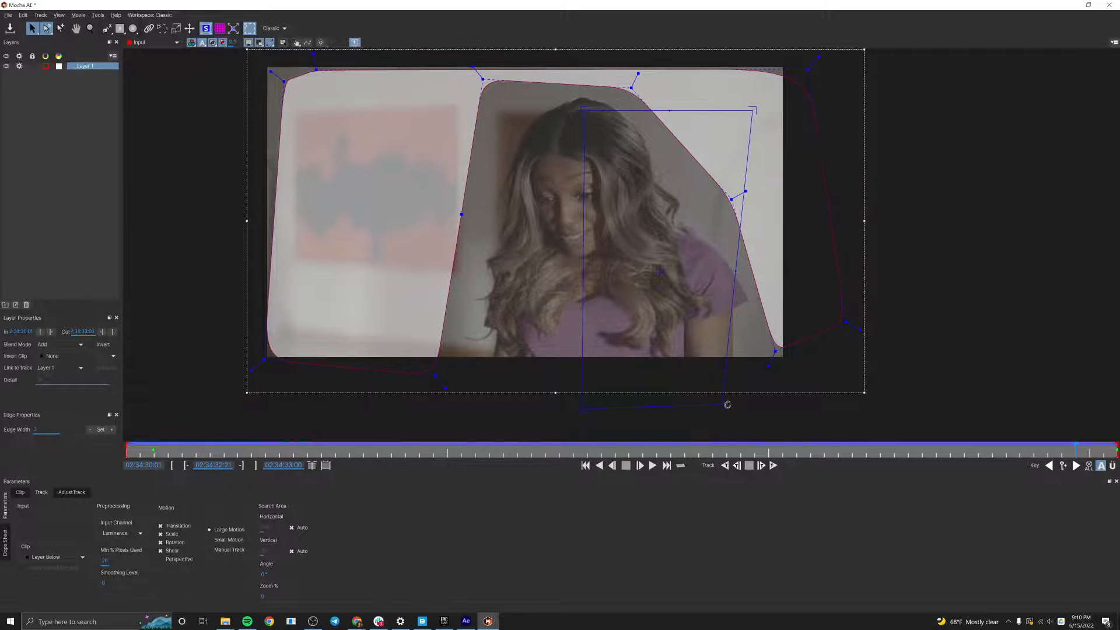
left_click_drag(722, 403, 751, 410)
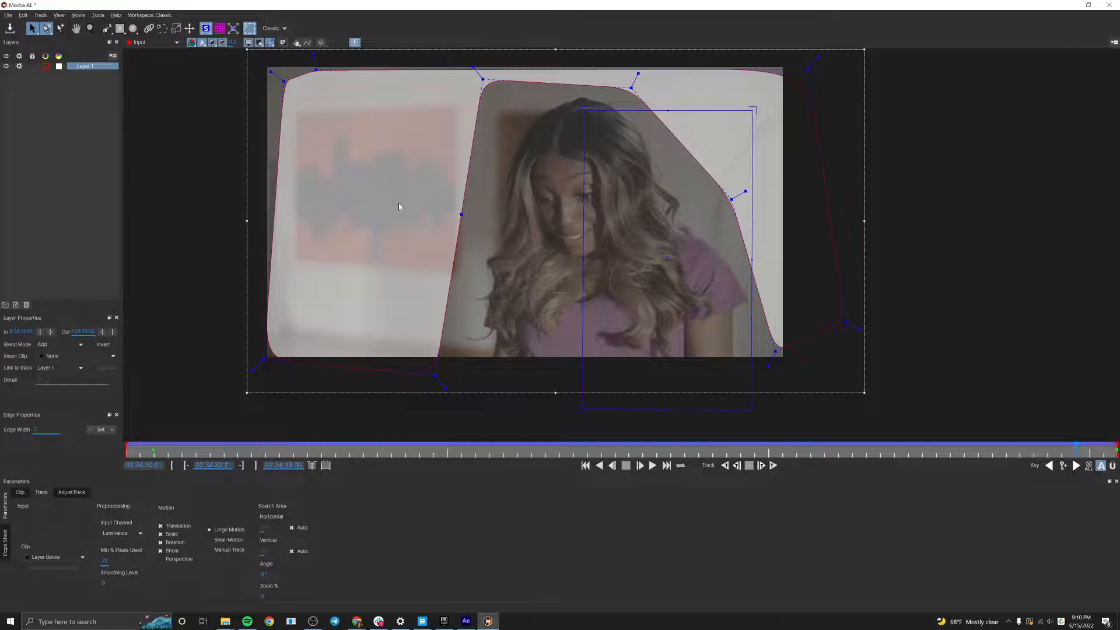
Save the Mocha project and scrub through the clip to check the repositioned surface.
left_click(10, 30)
left_click_drag(1088, 454, 261, 477)
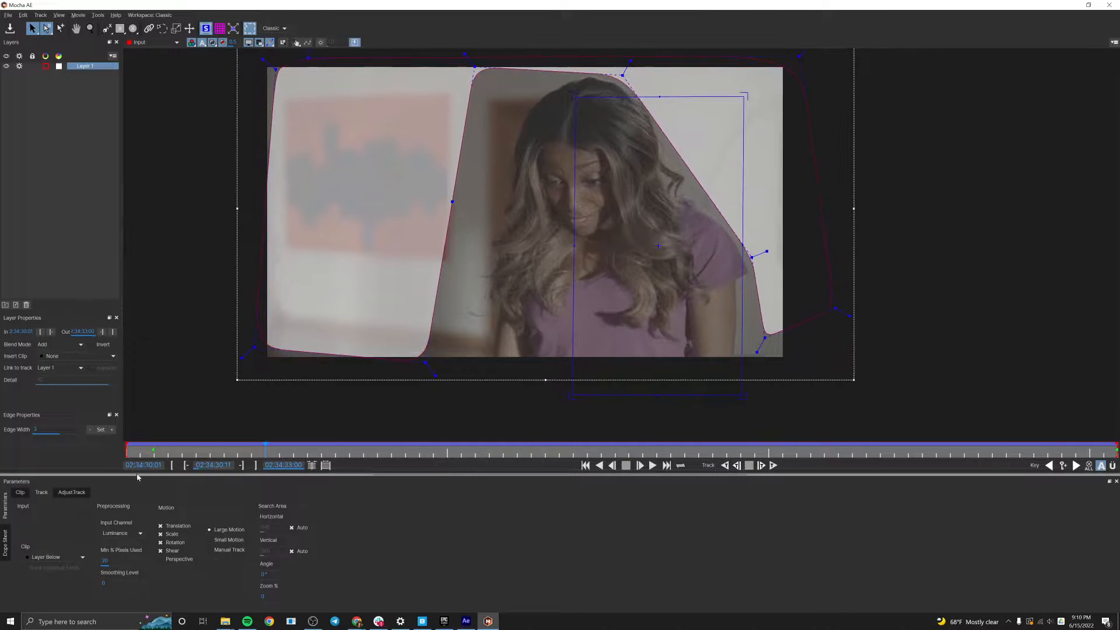
left_click_drag(185, 454, 302, 440)
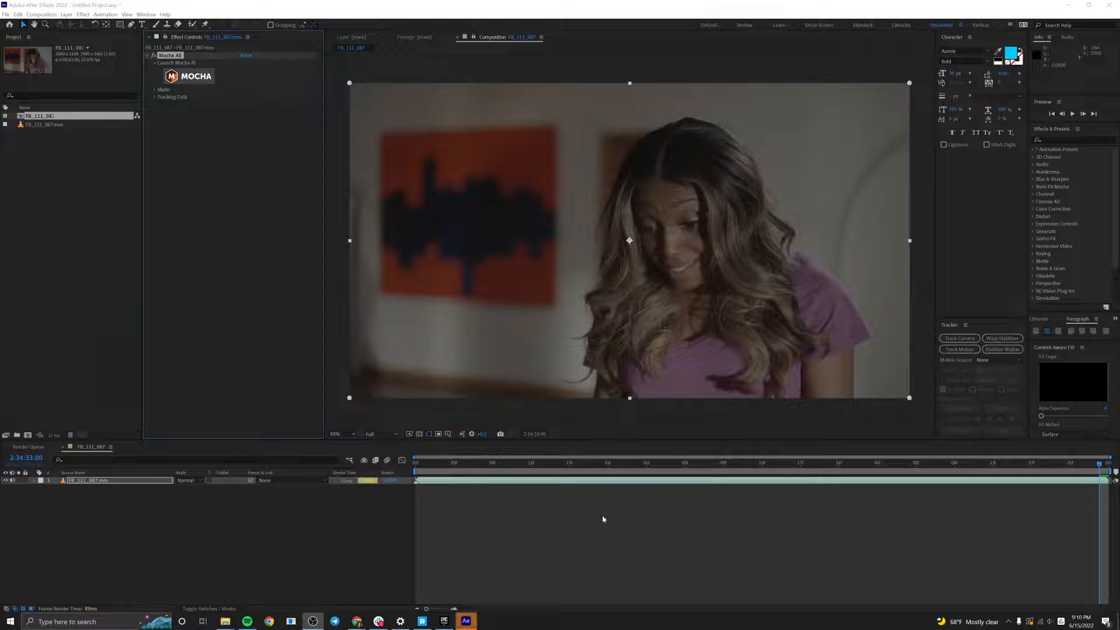
Create track data for the footage layer in After Effects from Mocha's Layer 1.
left_click(481, 520)
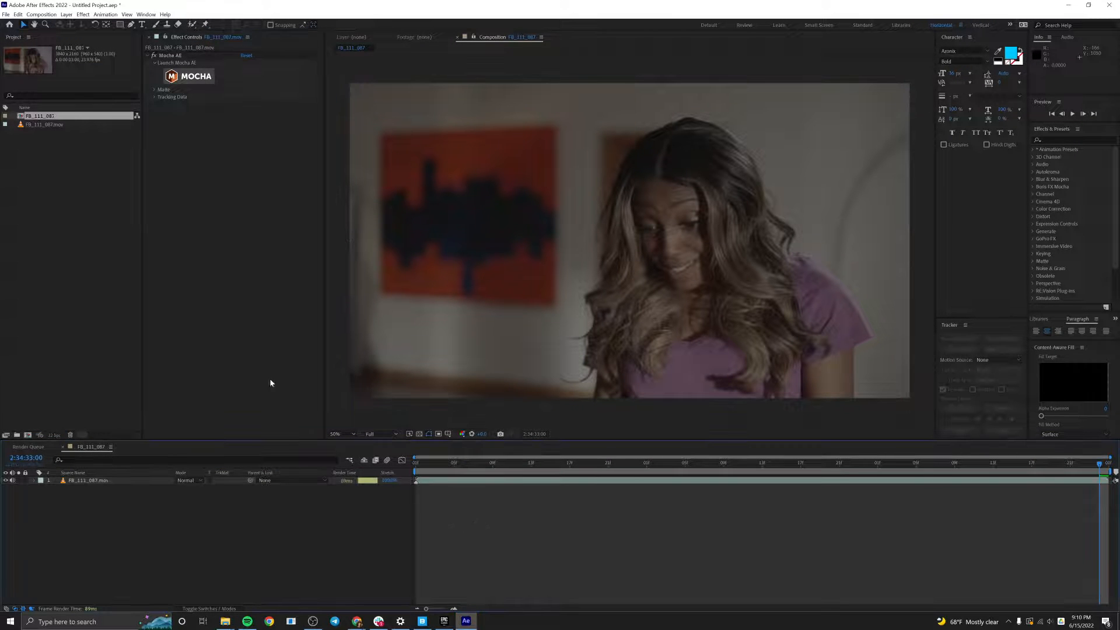
left_click(140, 479)
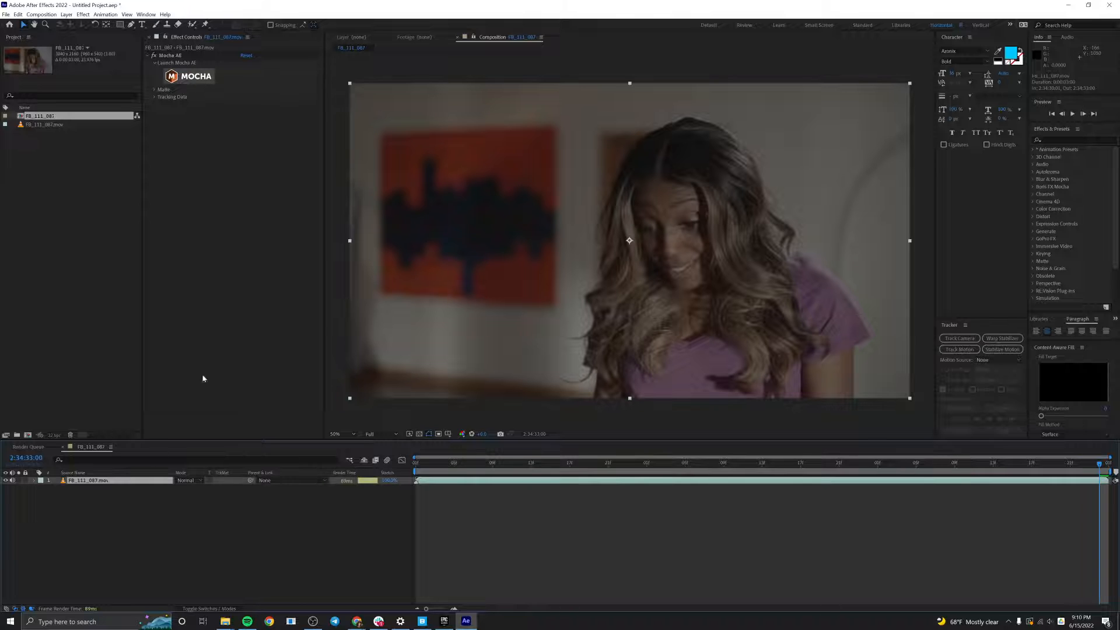
left_click(155, 98)
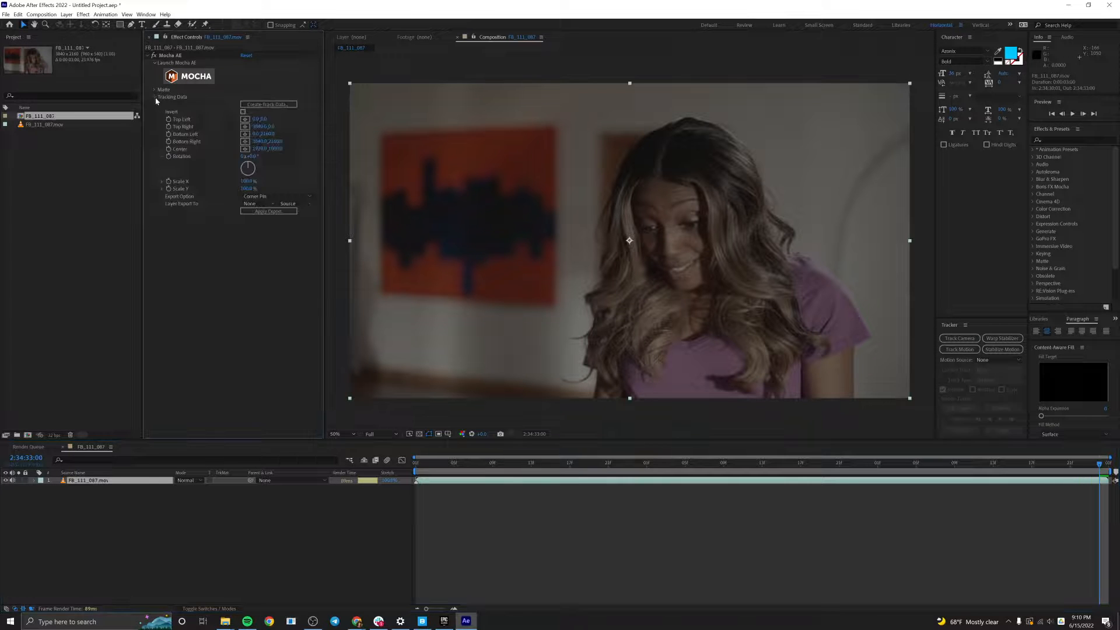
left_click(270, 105)
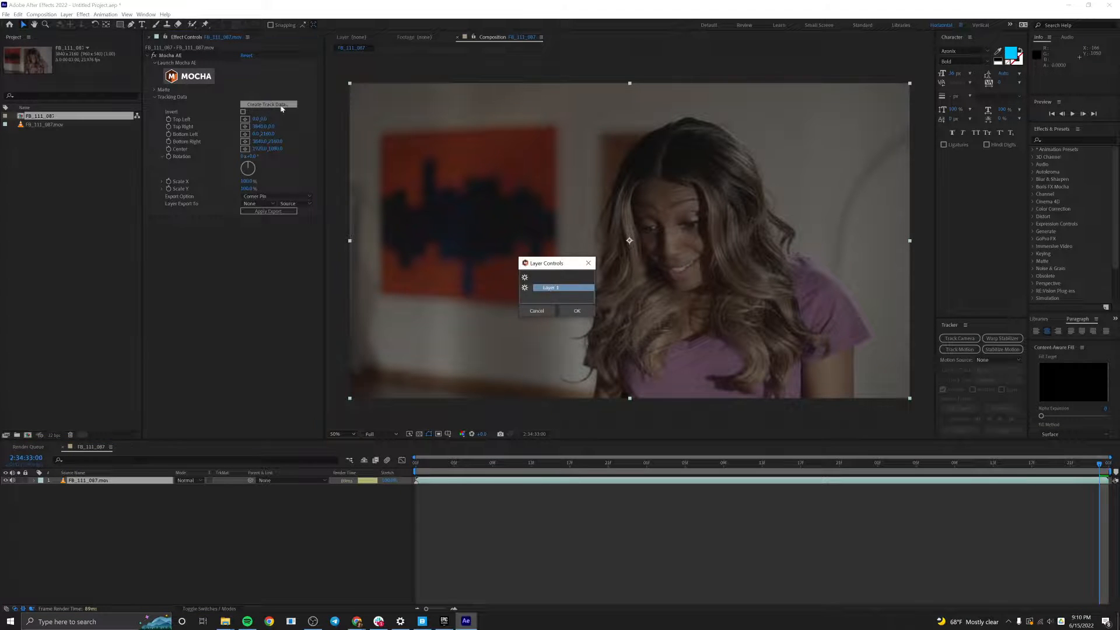
left_click(577, 310)
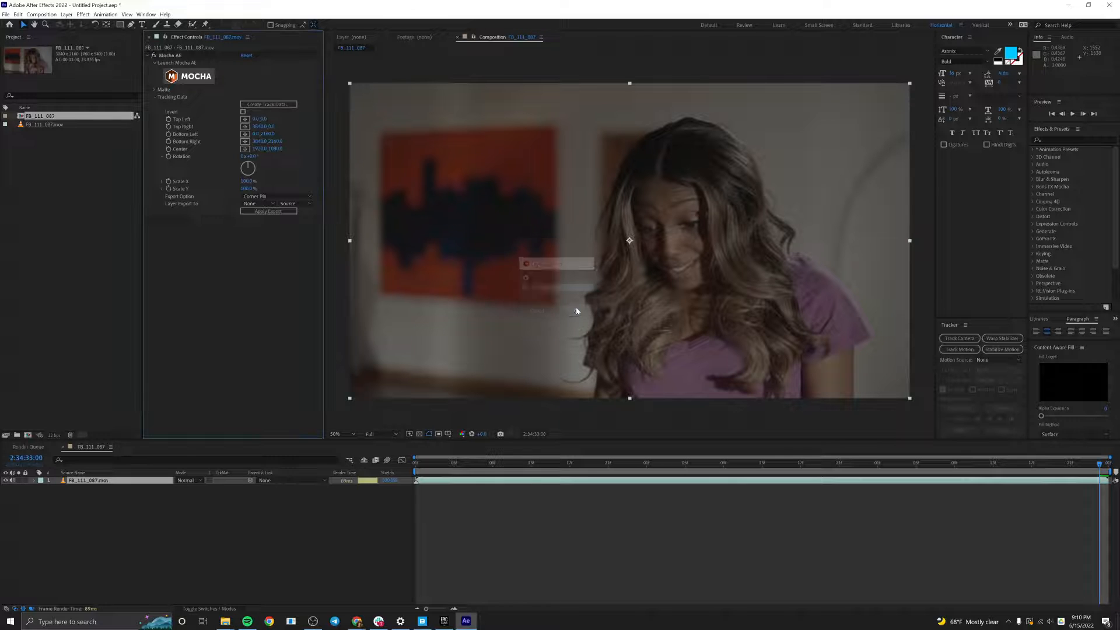
left_click(262, 196)
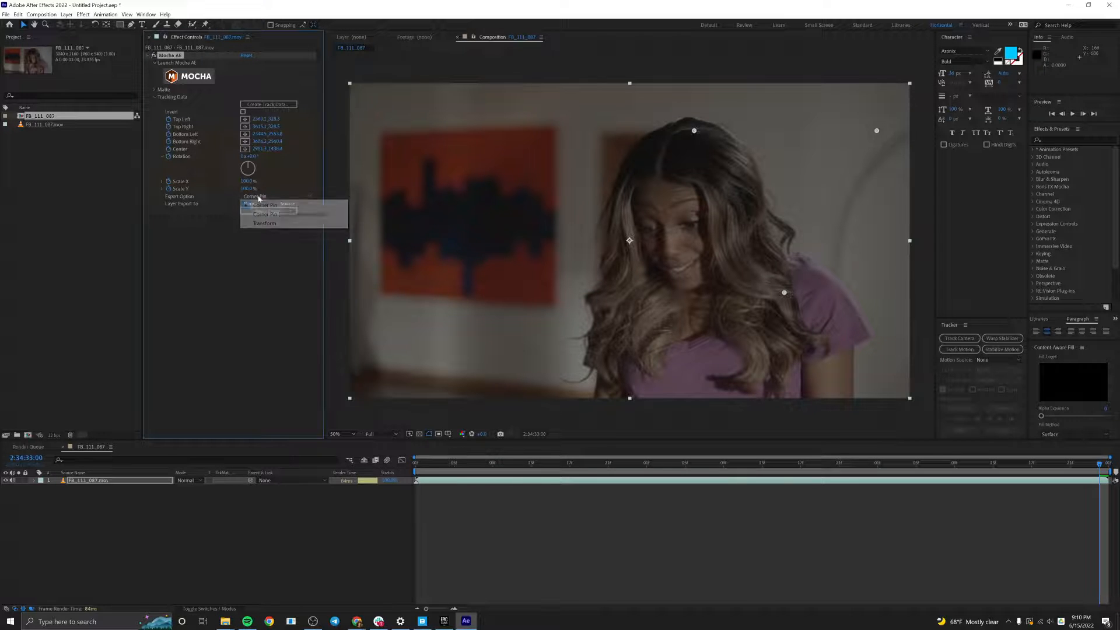
left_click(382, 557)
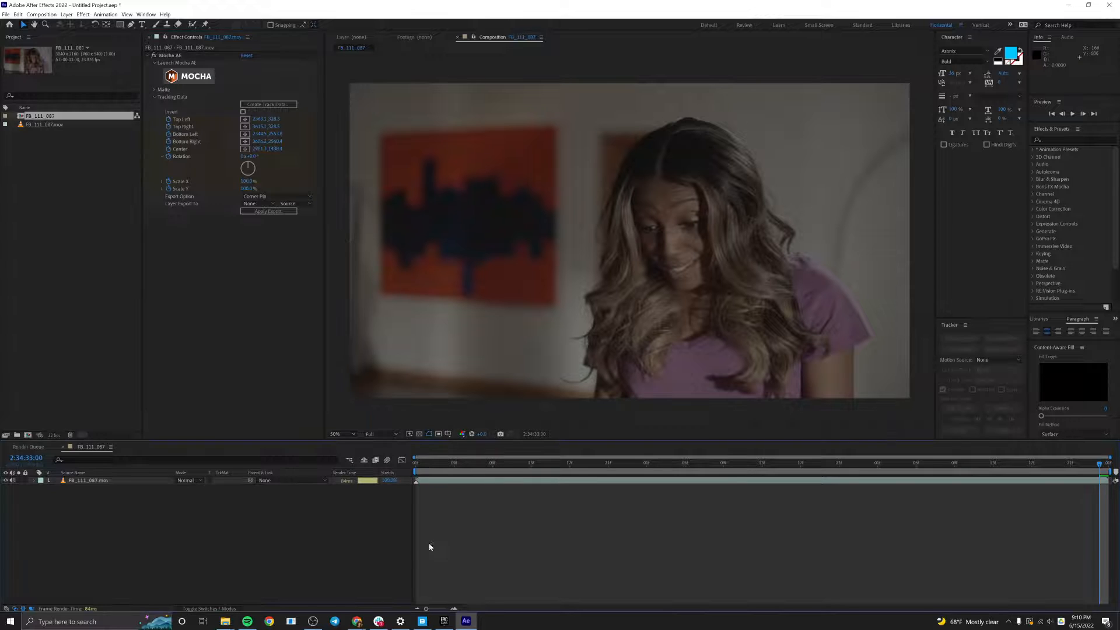
Create a new solid layer named Crack.
key("ctrl+y")
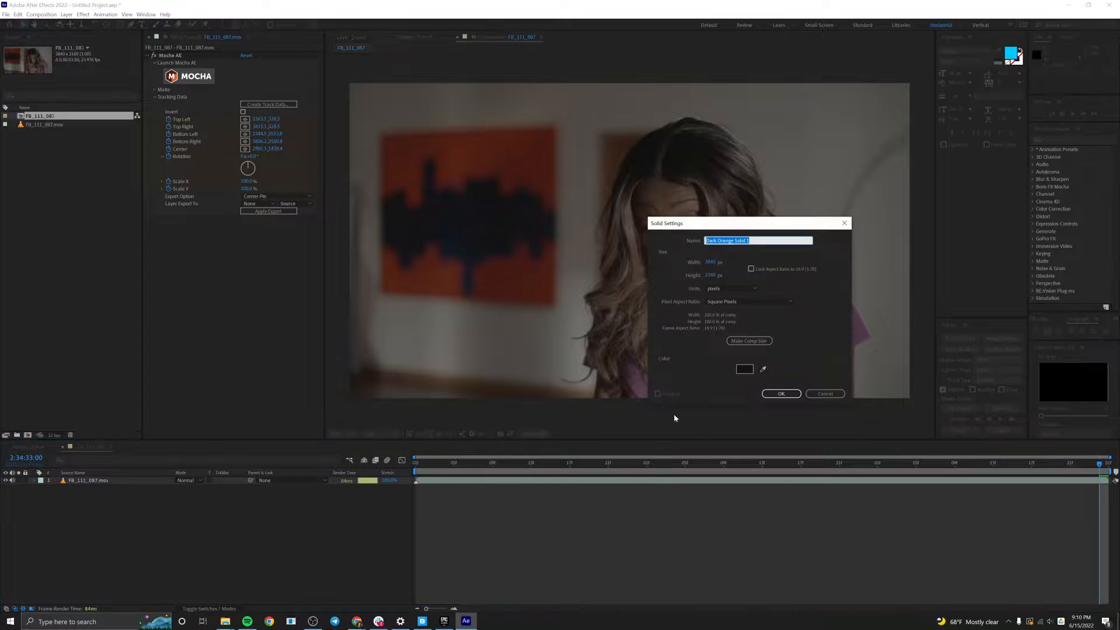
type("Crack")
key("Return")
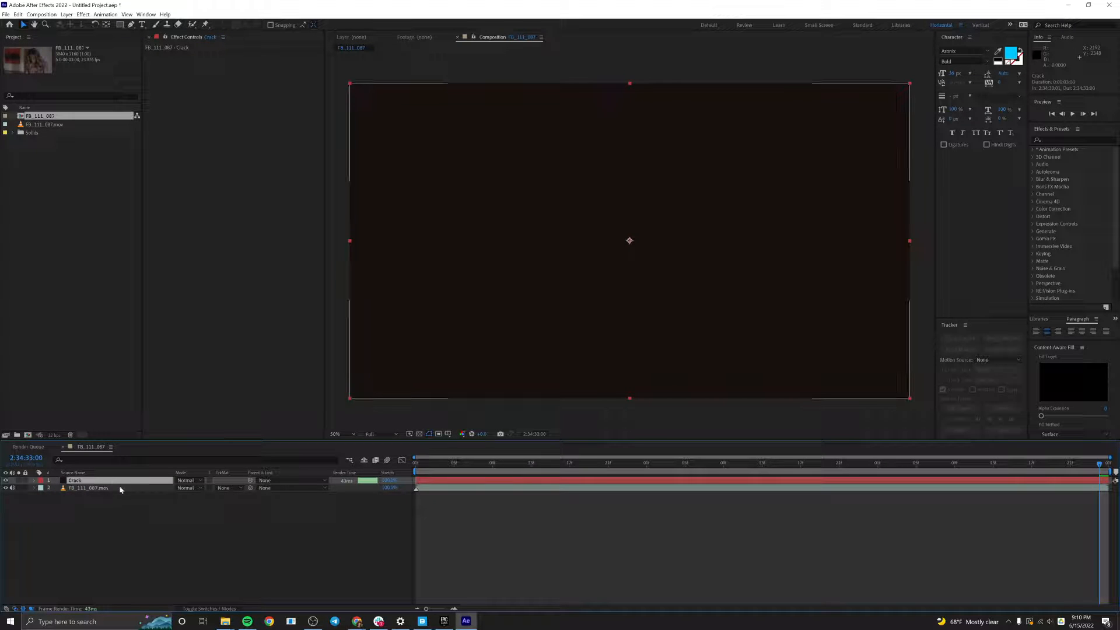
Pre-compose the Crack solid into a new composition named Crack Precomp.
key("ctrl+shift+c")
type("Crack")
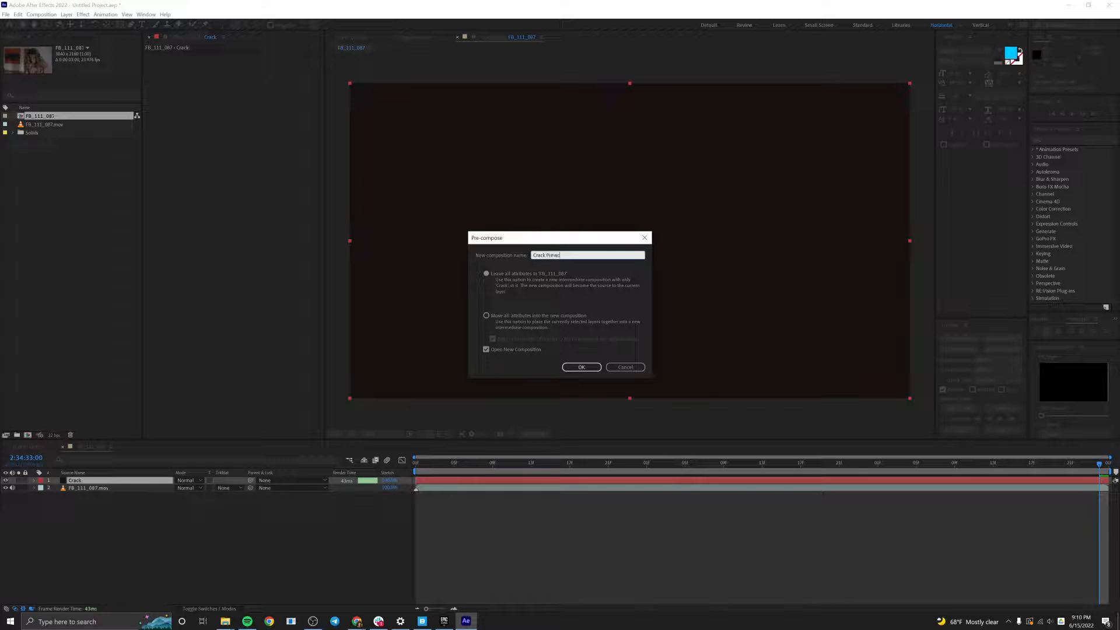
type(" Precomp")
key("Return")
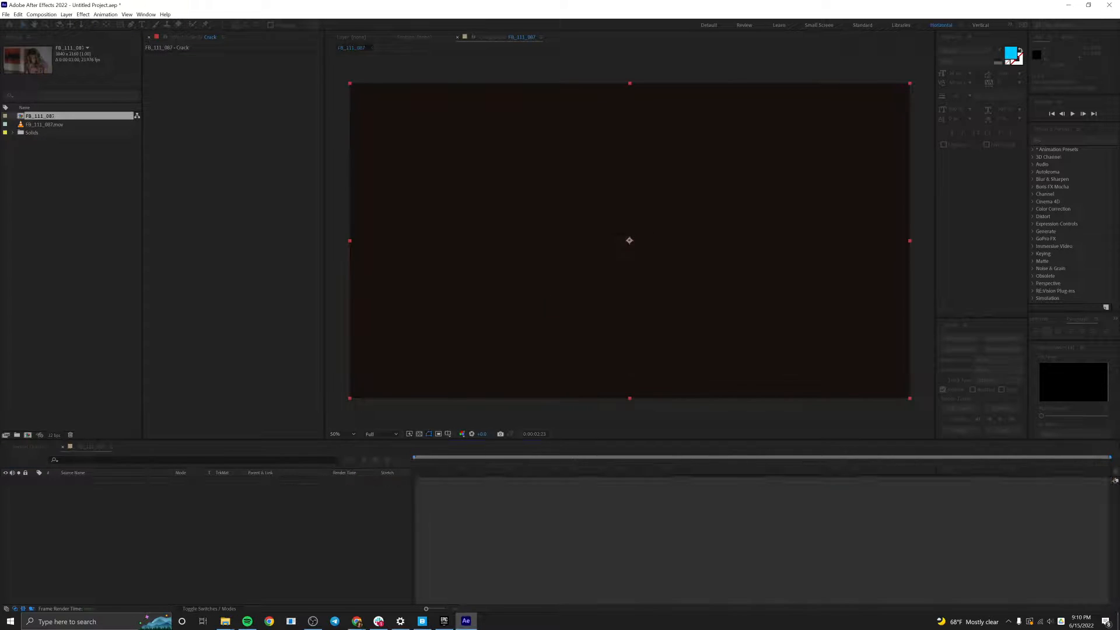
Duplicate the Crack solid twice inside Crack Precomp to make three Crack layers.
left_click(117, 482)
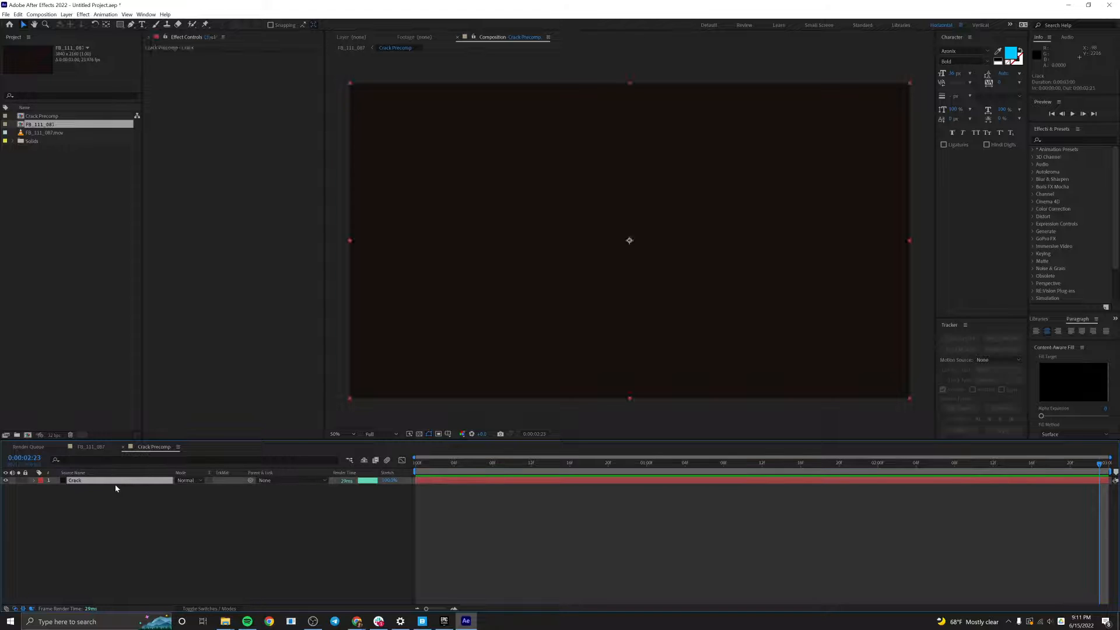
key("ctrl+d")
key("ctrl+d")
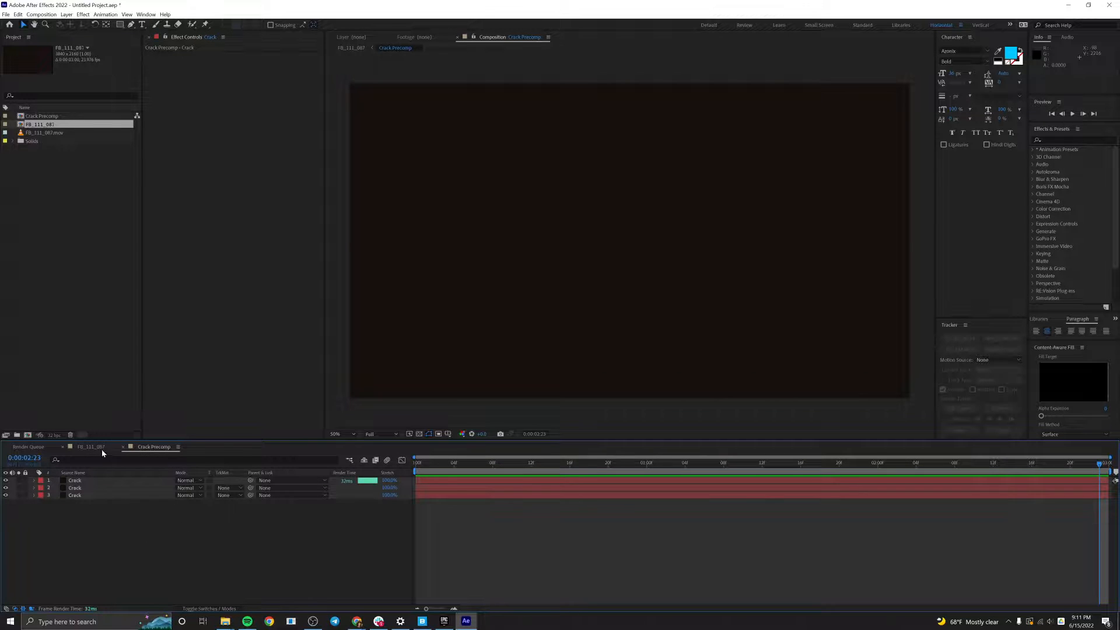
Apply the footage layer's Mocha AE tracking data to the Crack Precomp layer using the Corner Pin export option.
left_click(101, 449)
left_click(135, 503)
left_click(99, 482)
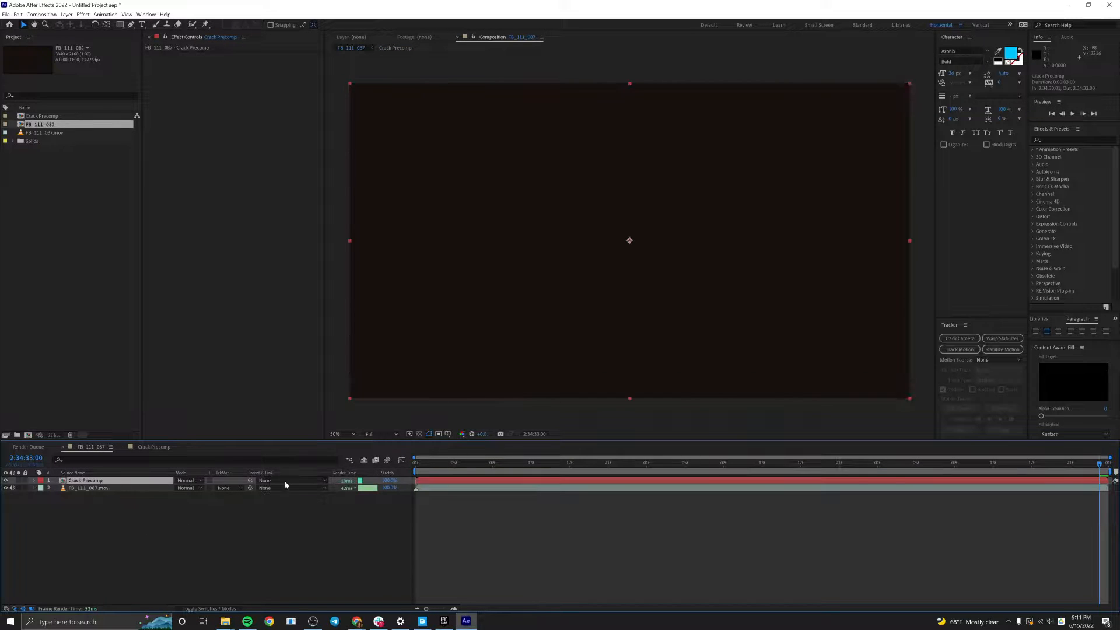
left_click(106, 489)
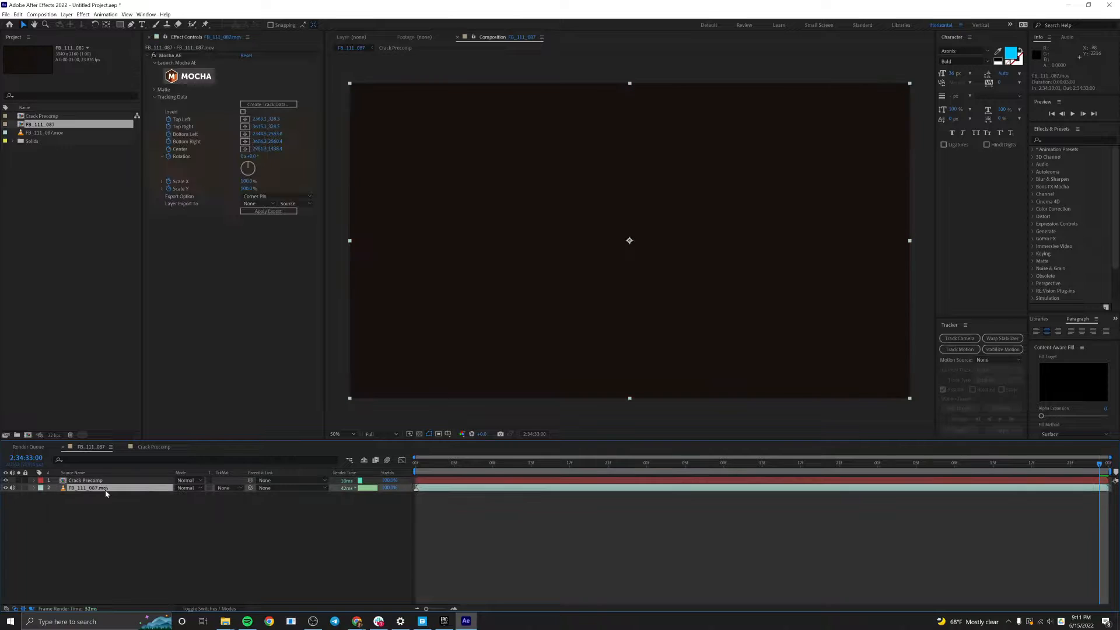
left_click(257, 204)
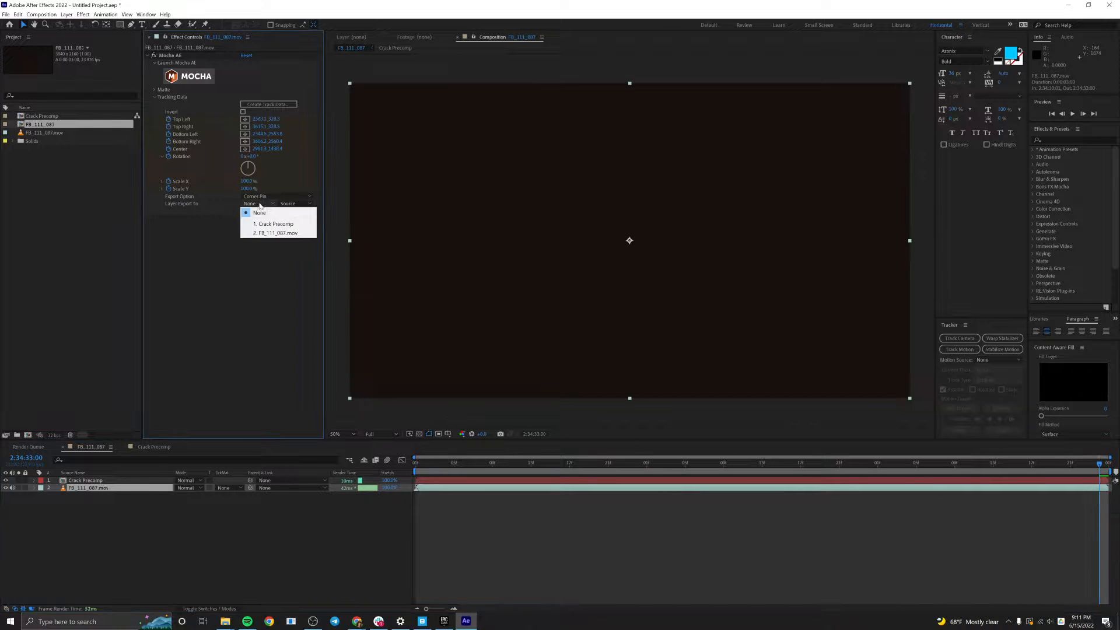
left_click(279, 226)
left_click(266, 196)
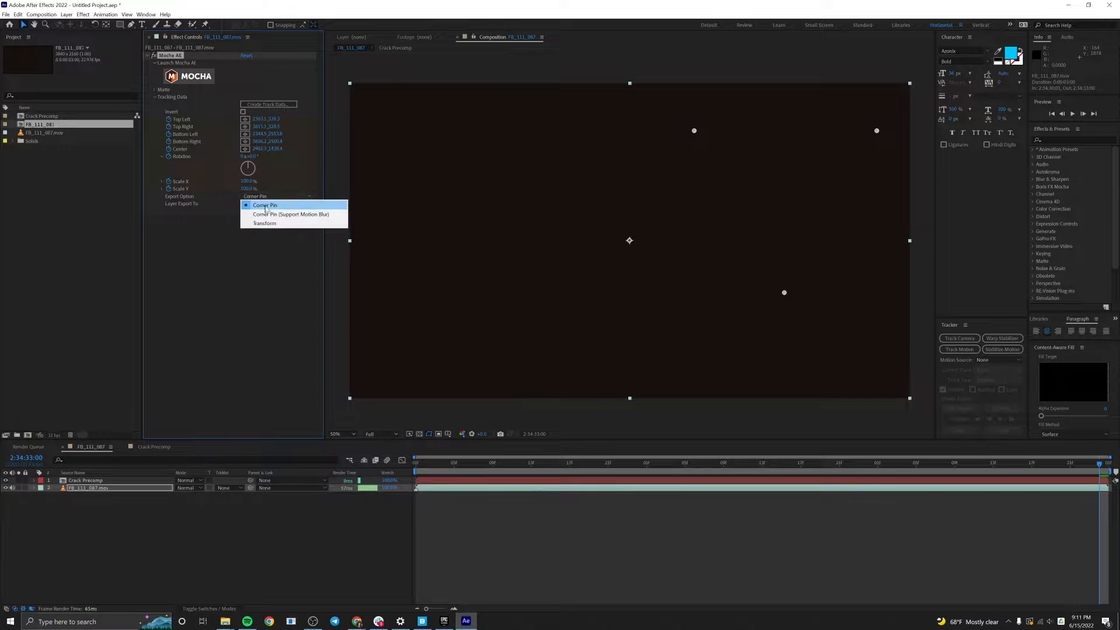
left_click(266, 206)
left_click(269, 211)
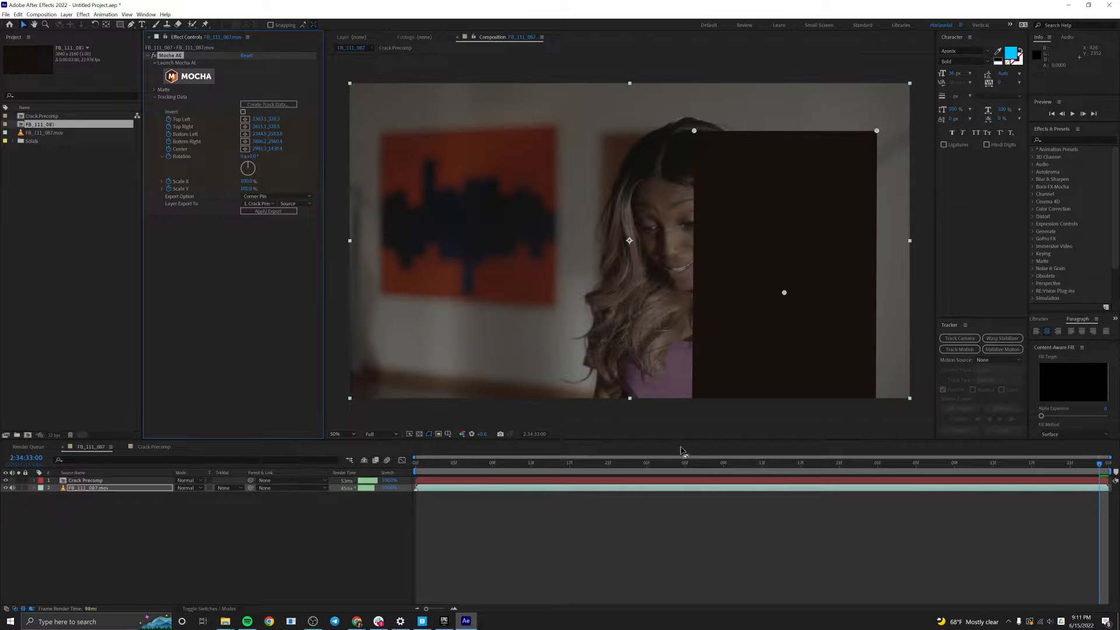
Reveal the Crack Precomp layer's Corner Pin keyframes and play the main composition from the start to check the track.
left_click(705, 481)
key("u")
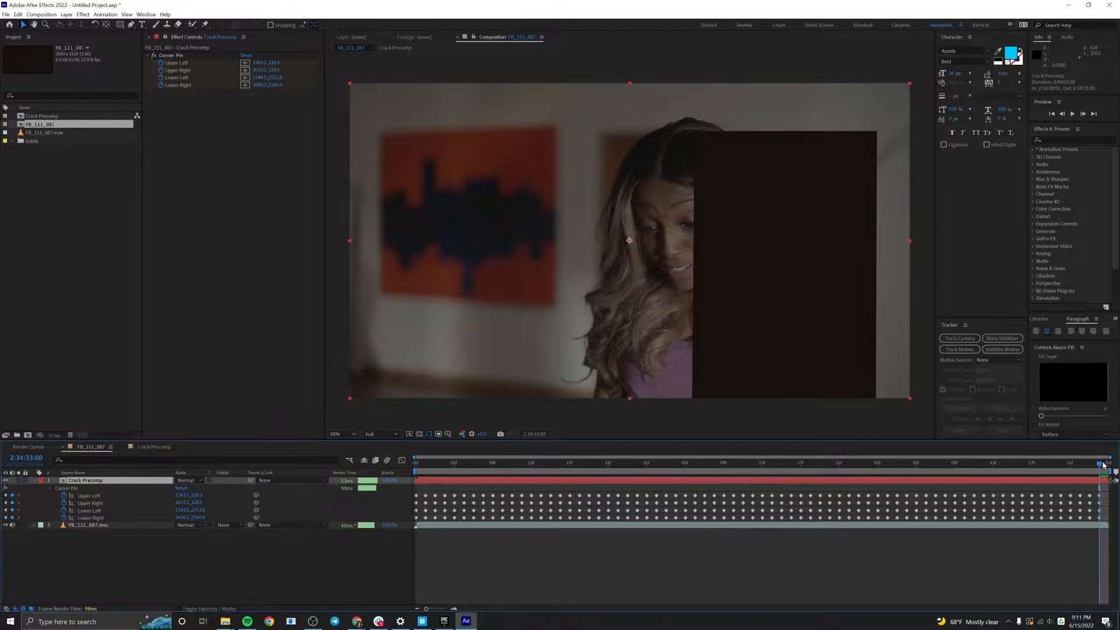
key("space")
key("Home")
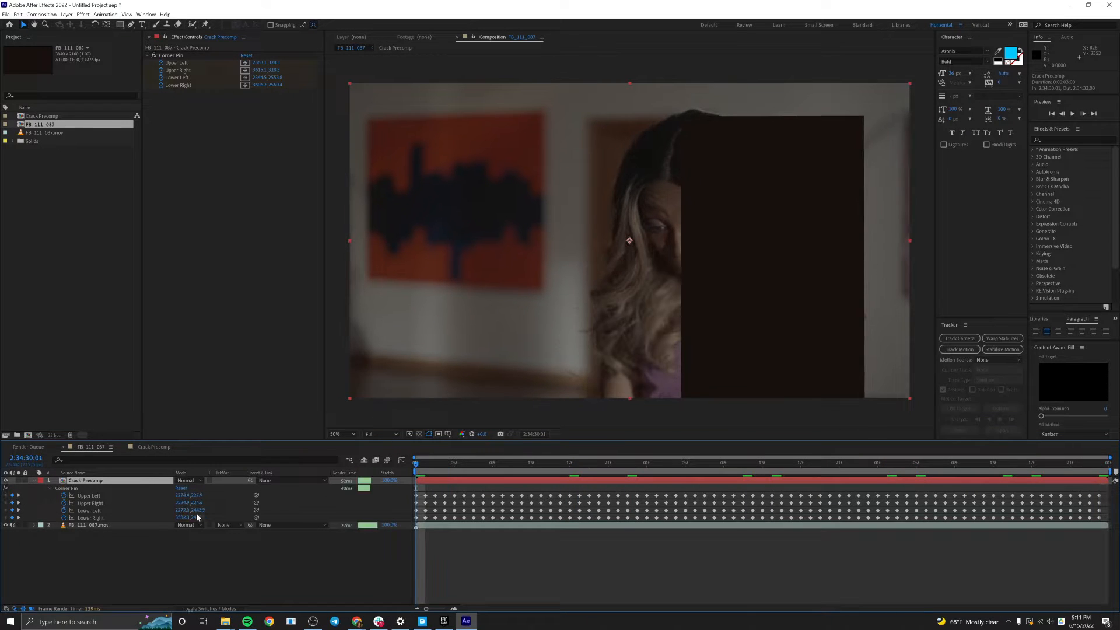
key("space")
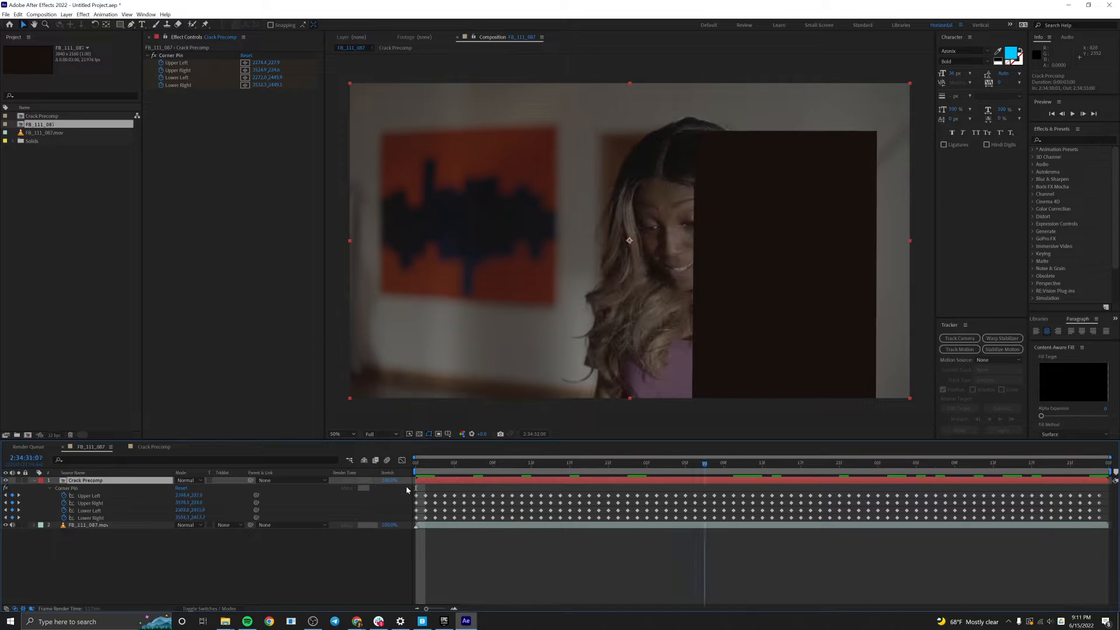
key("space")
Open Crack Precomp and apply the Fractal Noise effect to its topmost Crack layer.
double_click(130, 484)
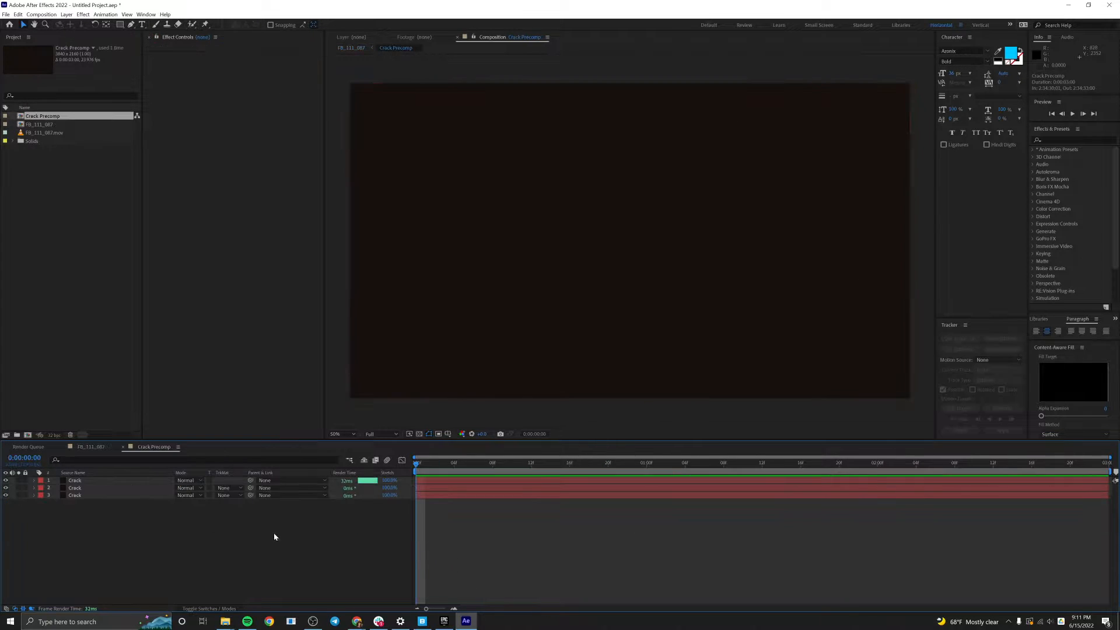
key("ctrl+space")
type("frac")
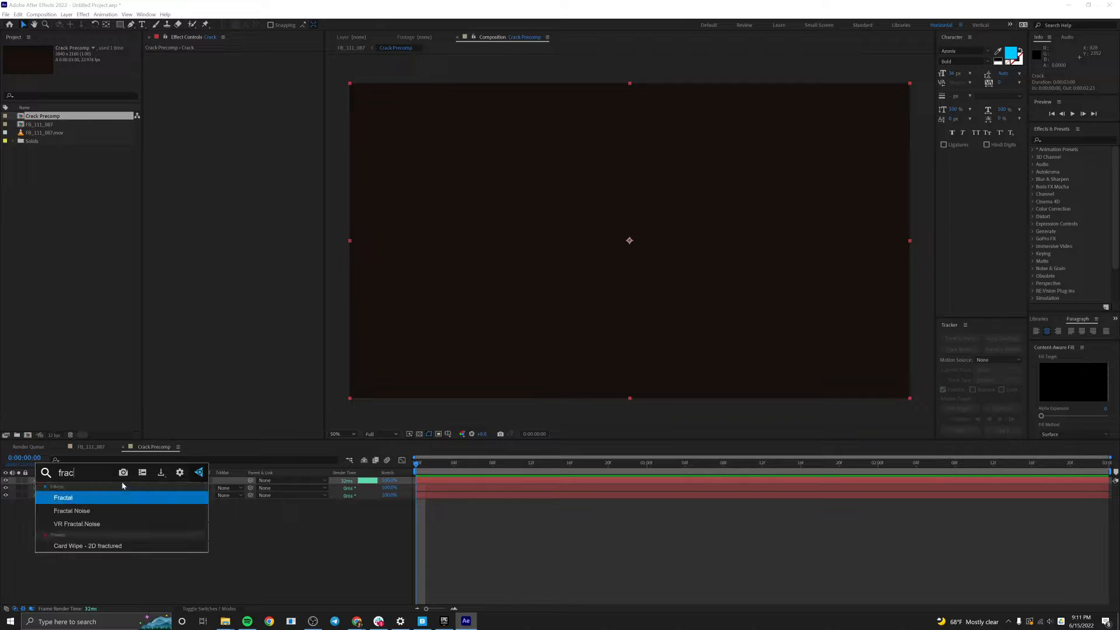
left_click(117, 510)
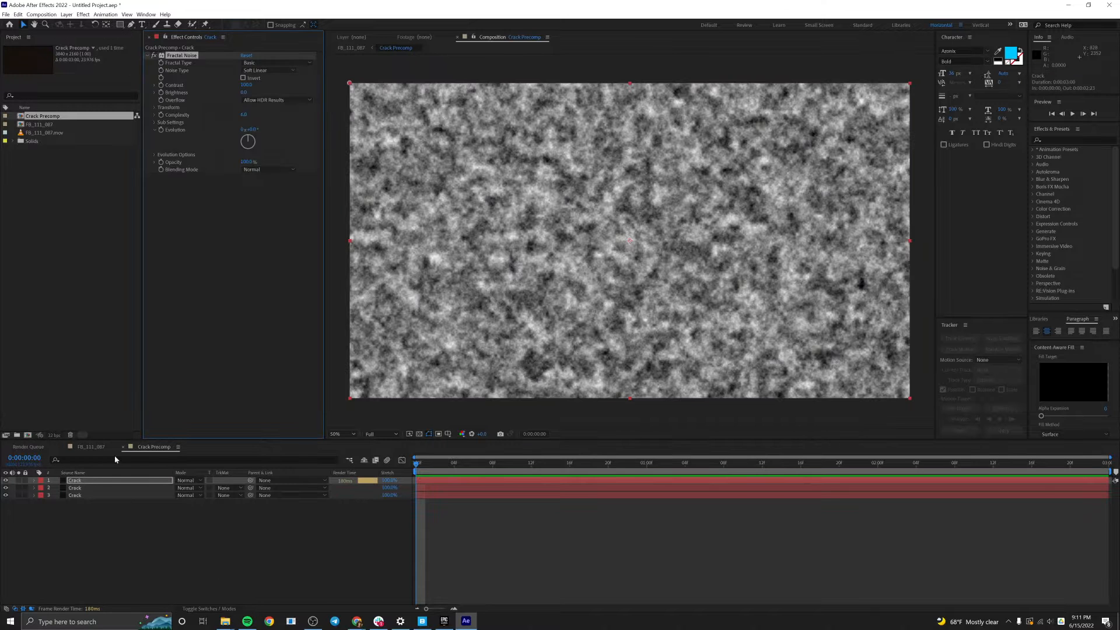
Play back the main composition to check how the noise texture follows the tracked wall.
left_click(91, 446)
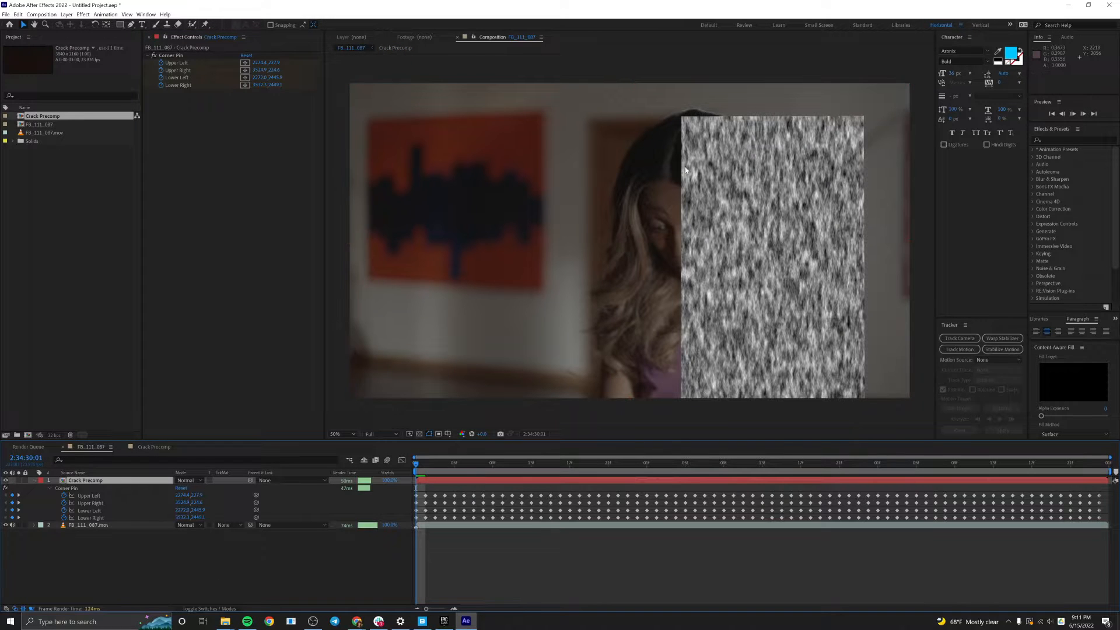
key("space")
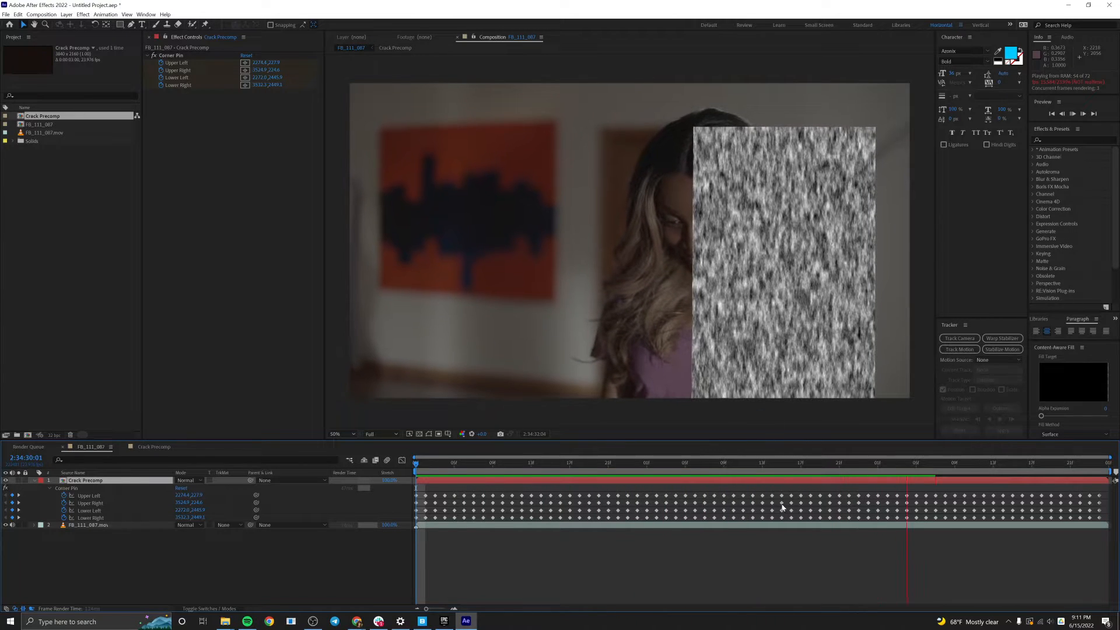
key("space")
Stretch the topmost Crack layer in Crack Precomp horizontally with non-uniform scale, and preview it in the main composition.
double_click(777, 482)
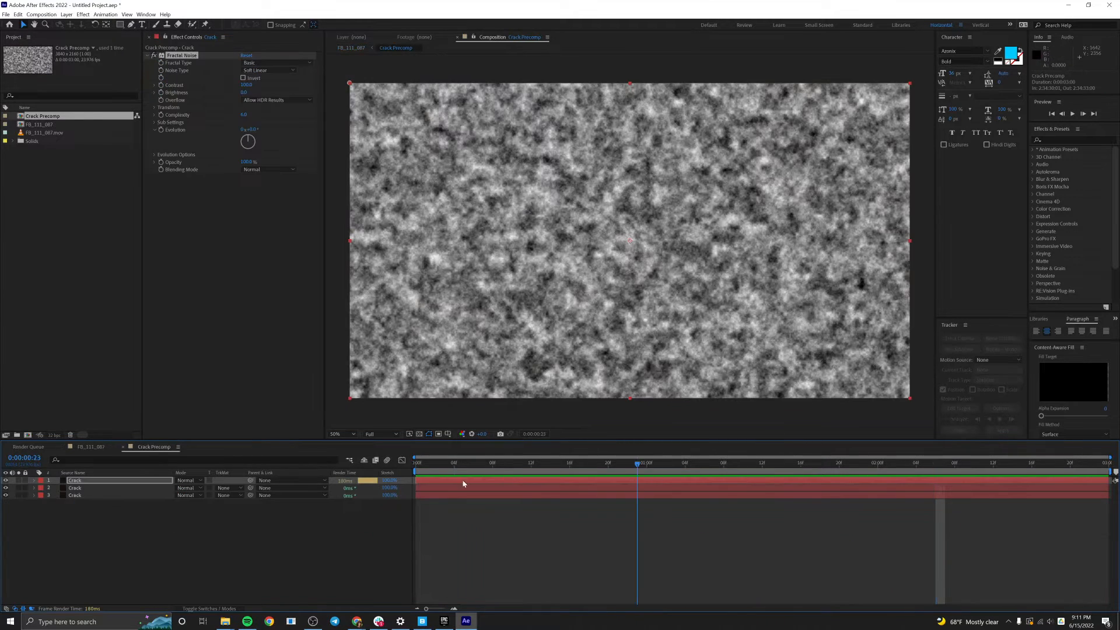
key("Home")
key("s")
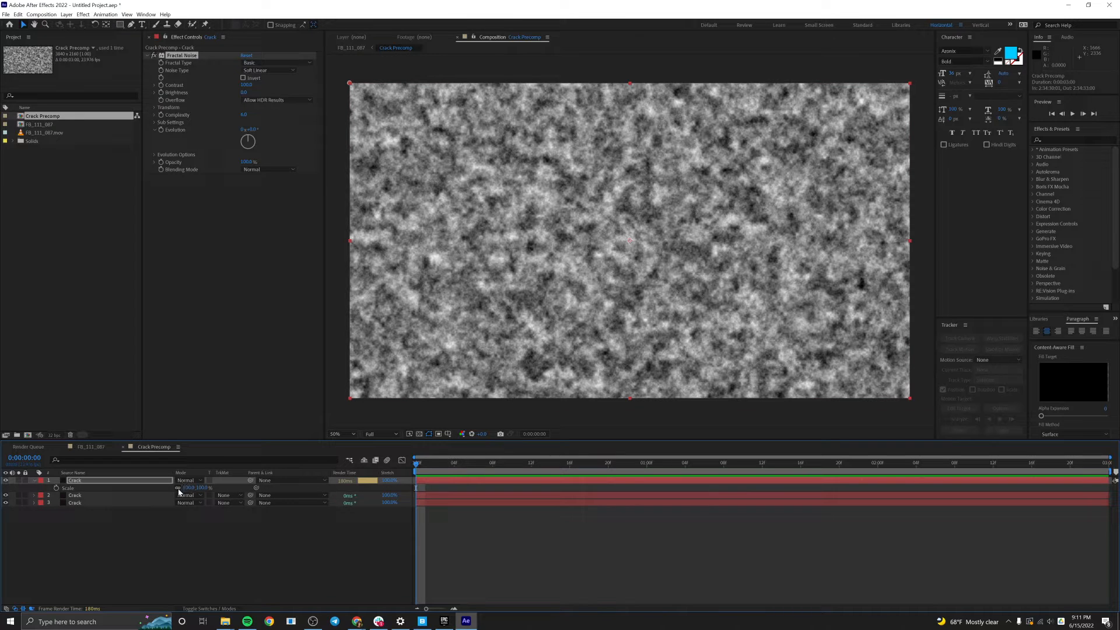
left_click_drag(188, 490, 378, 492)
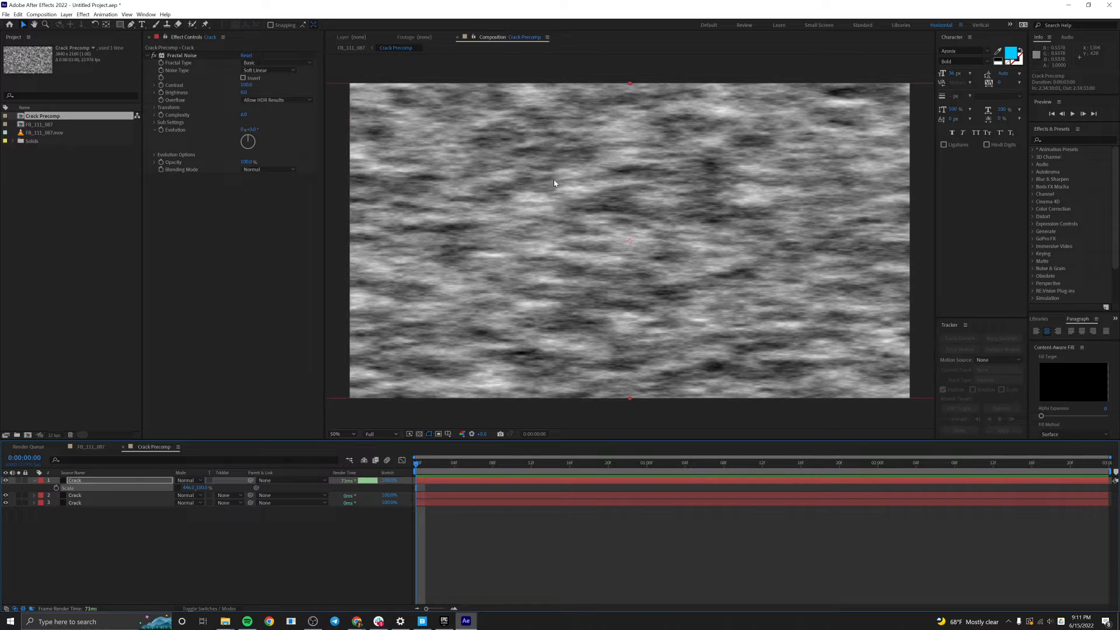
left_click(528, 519)
left_click(92, 447)
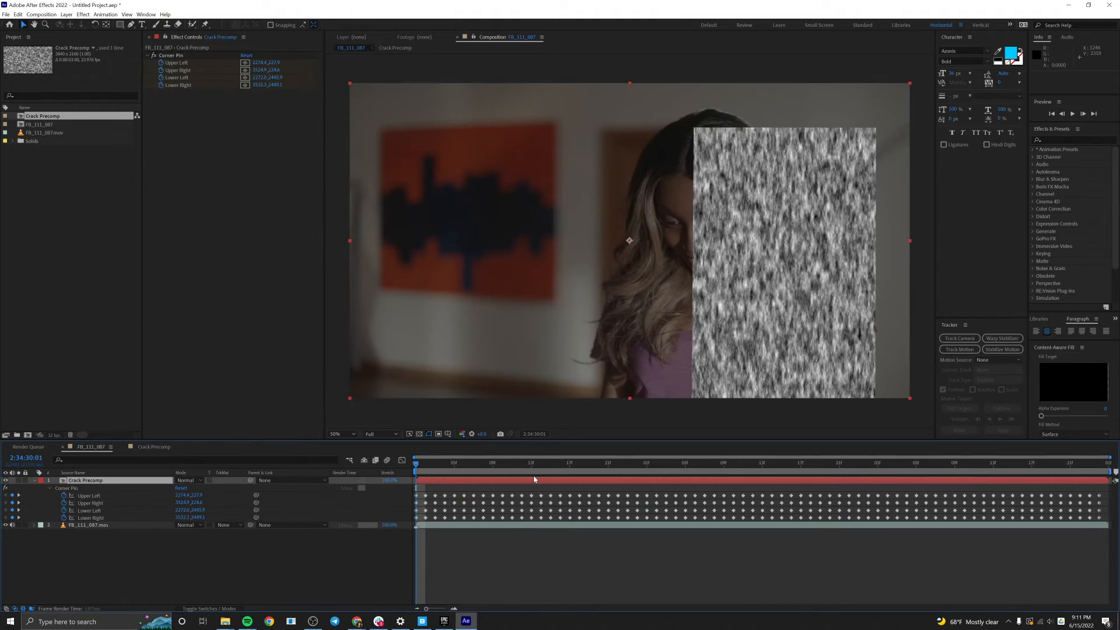
key("space")
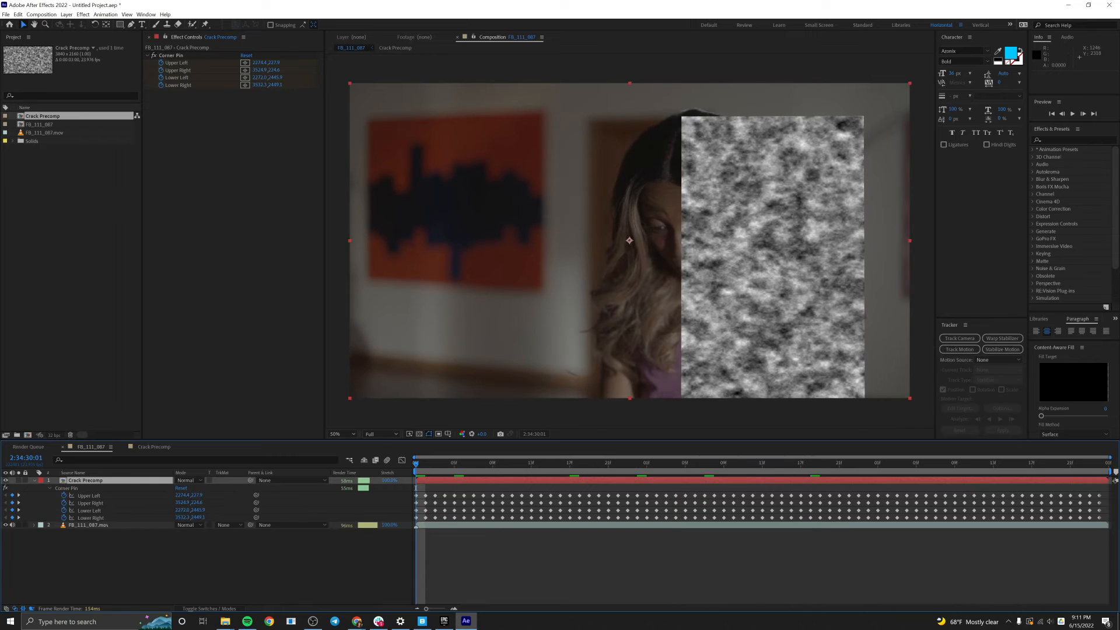